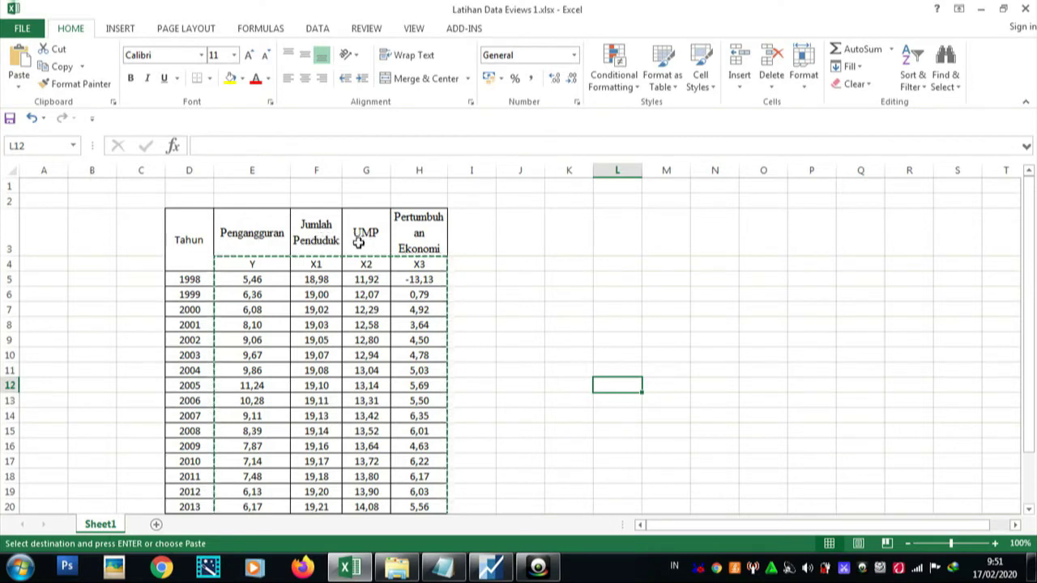
# Review the worksheet's variable columns and the first and last years listed under Tahun
pyautogui.click(410, 241)
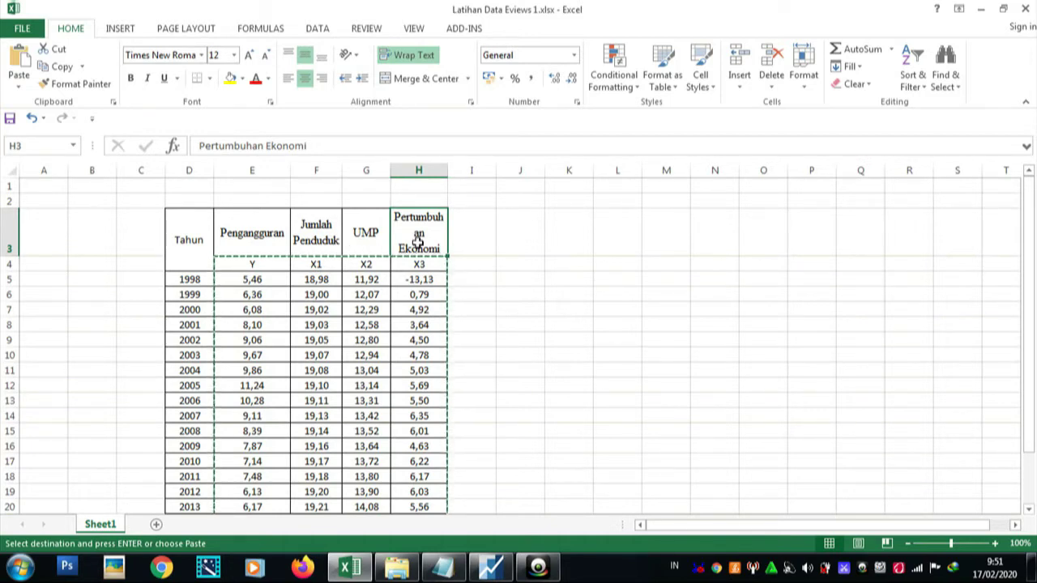
pyautogui.click(205, 282)
pyautogui.moveTo(1032, 313); pyautogui.dragTo(1032, 323)
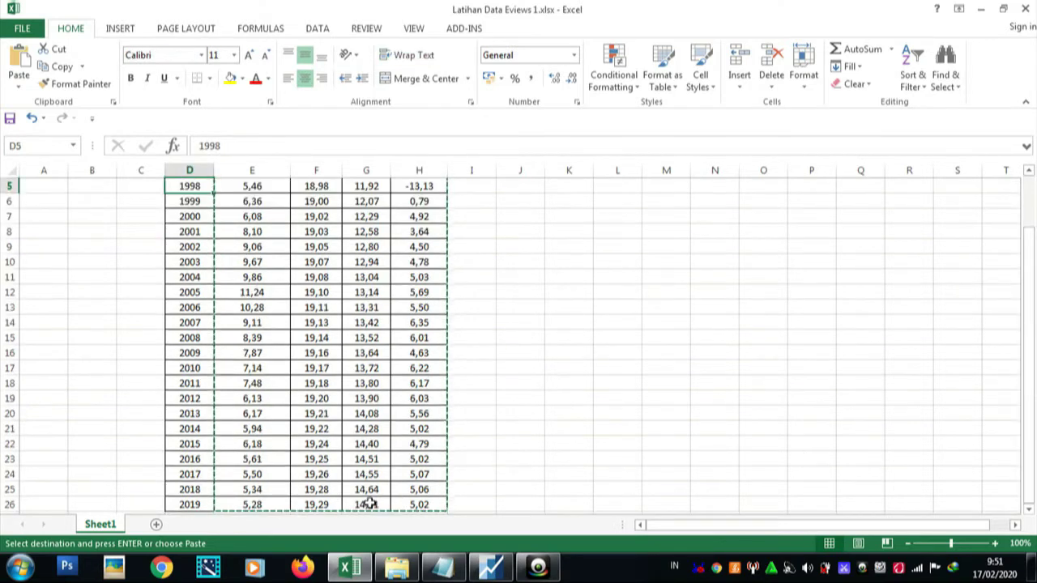
pyautogui.click(202, 508)
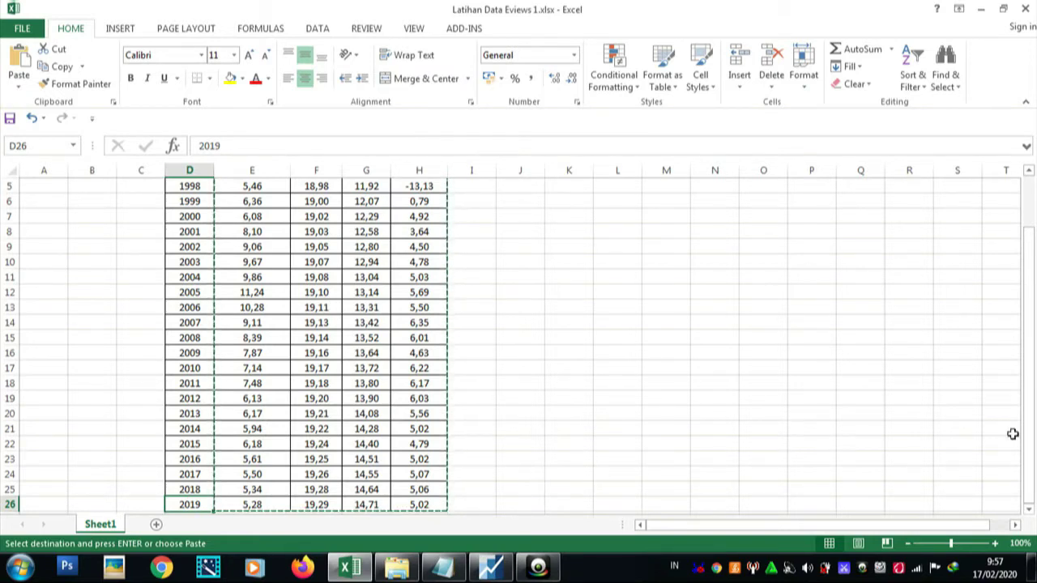
pyautogui.moveTo(1027, 328); pyautogui.dragTo(1028, 321)
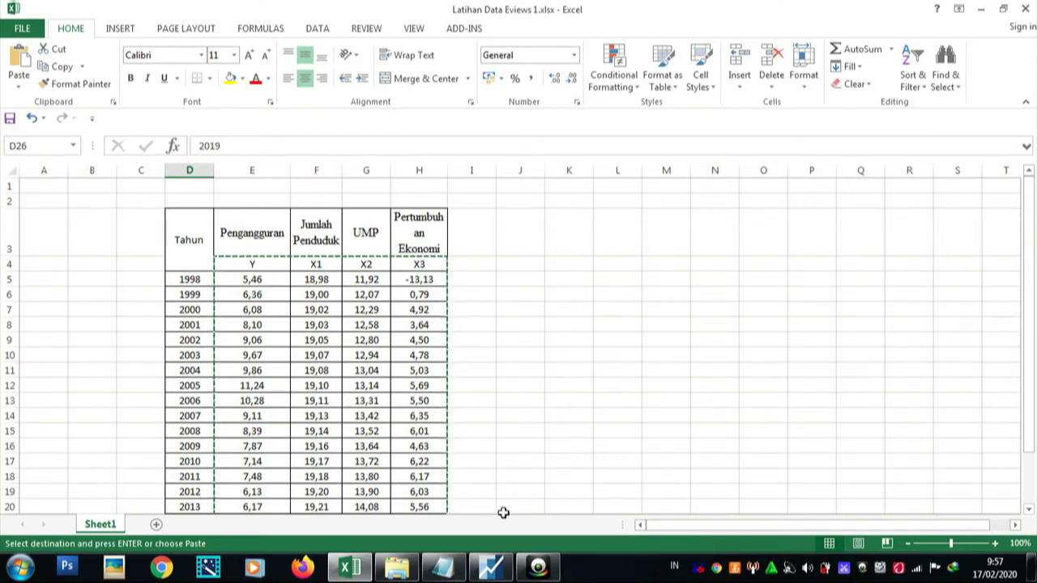
# Switch to EViews and start a new workfile with the Dated - regular frequency structure and Annual frequency
pyautogui.click(493, 570)
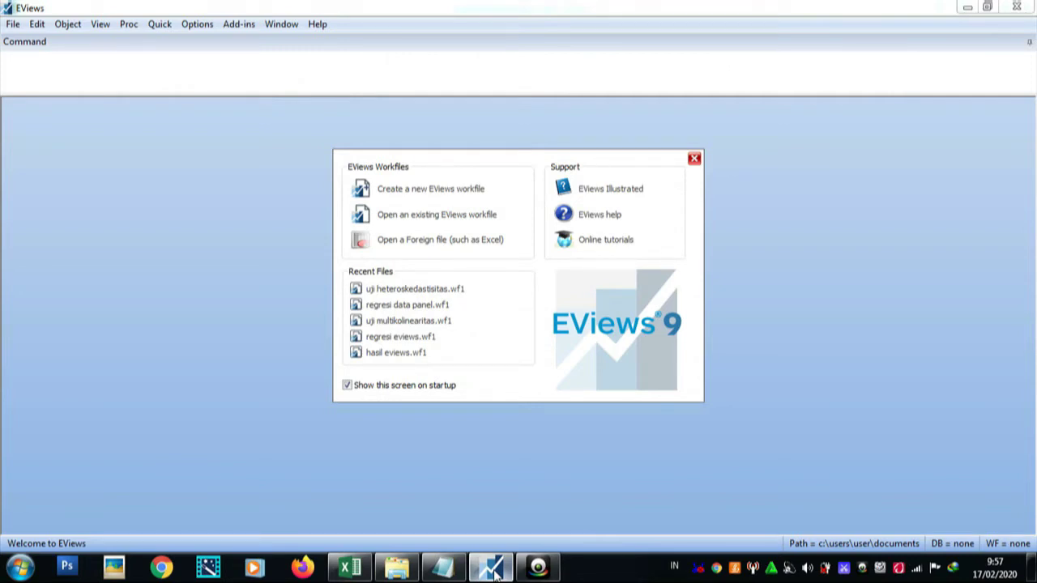
pyautogui.click(412, 194)
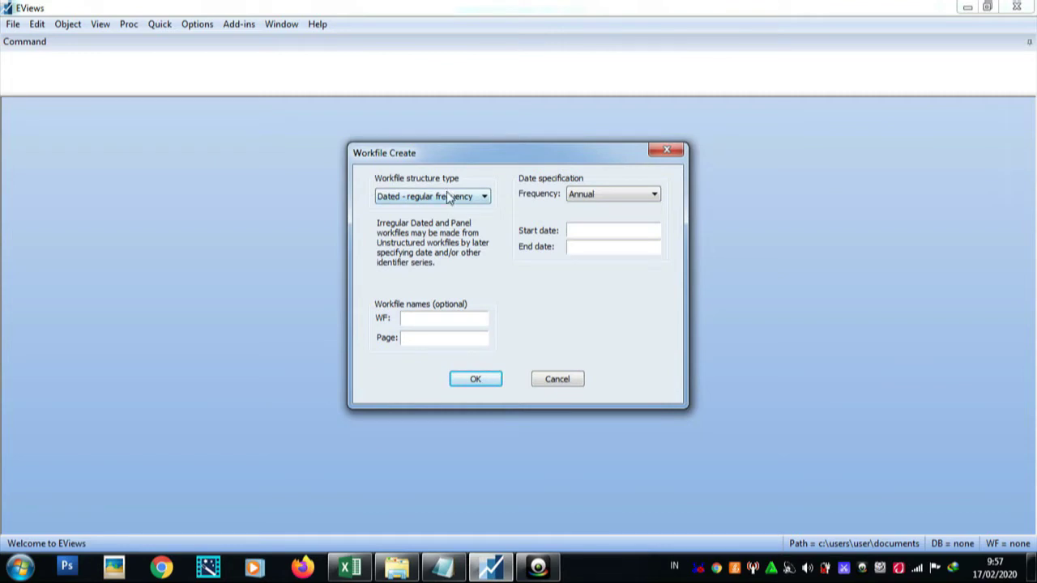
pyautogui.click(450, 196)
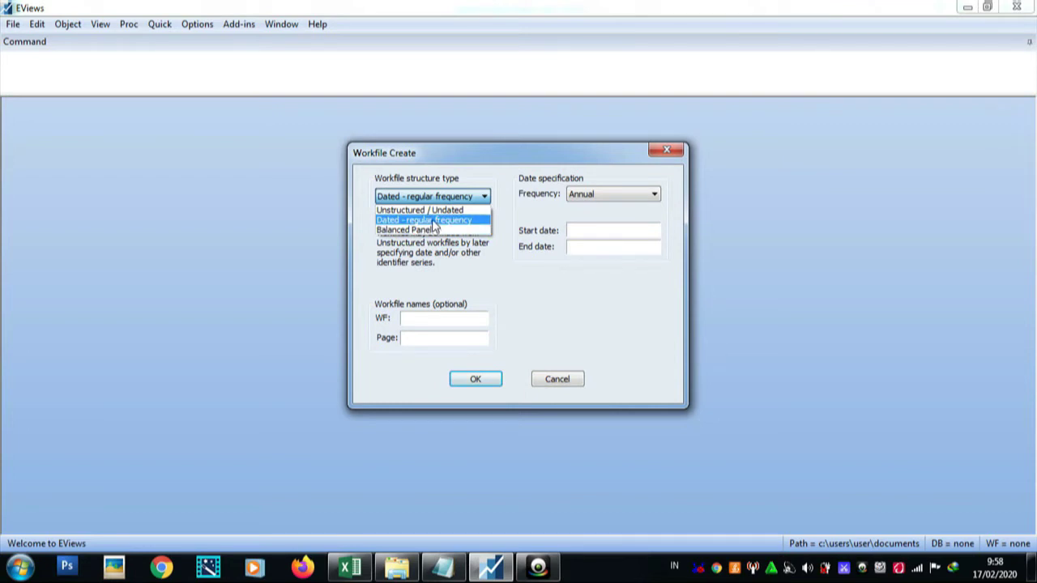
pyautogui.click(433, 222)
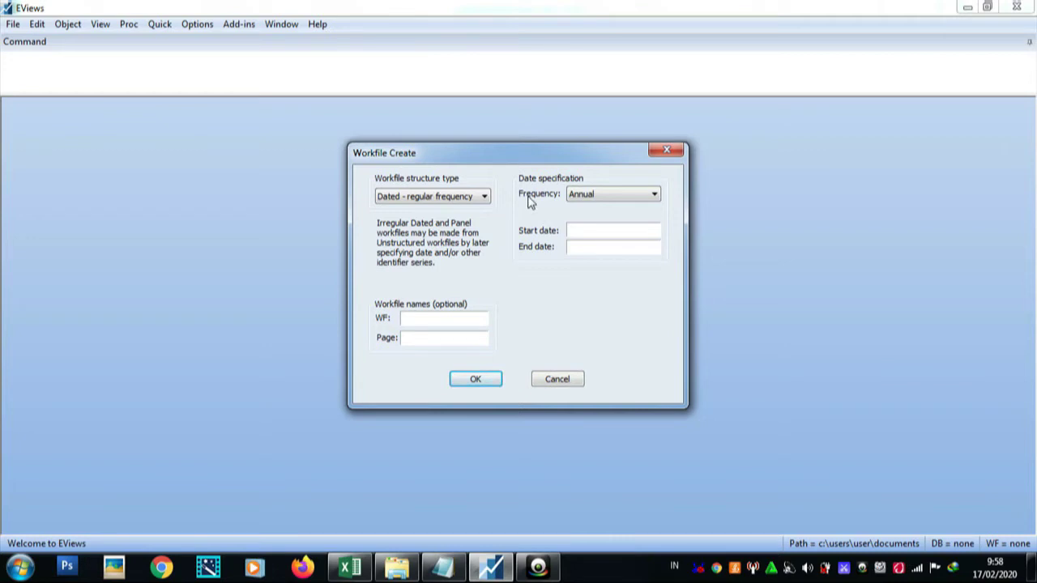
pyautogui.click(597, 199)
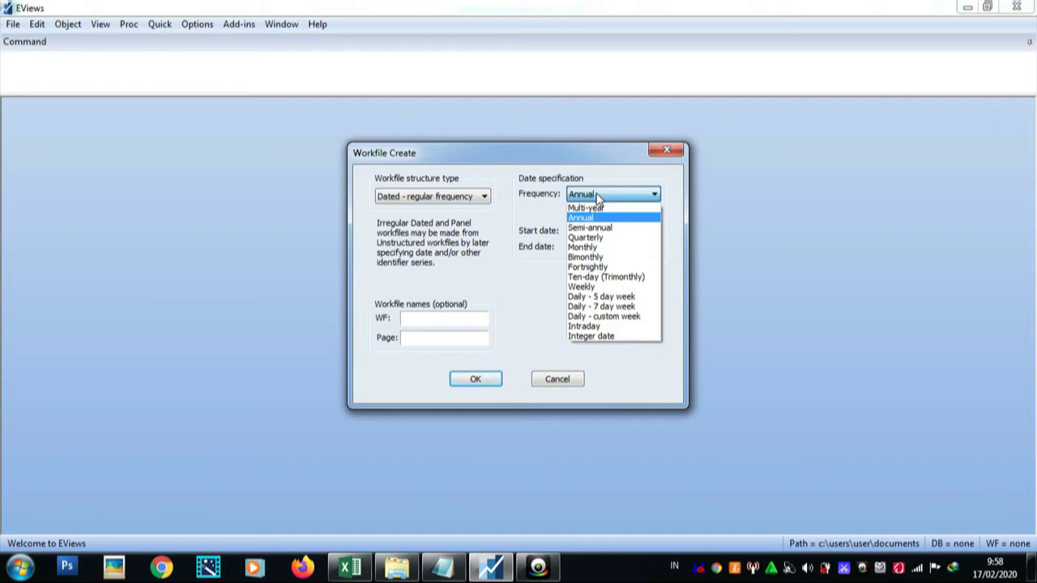
pyautogui.click(539, 211)
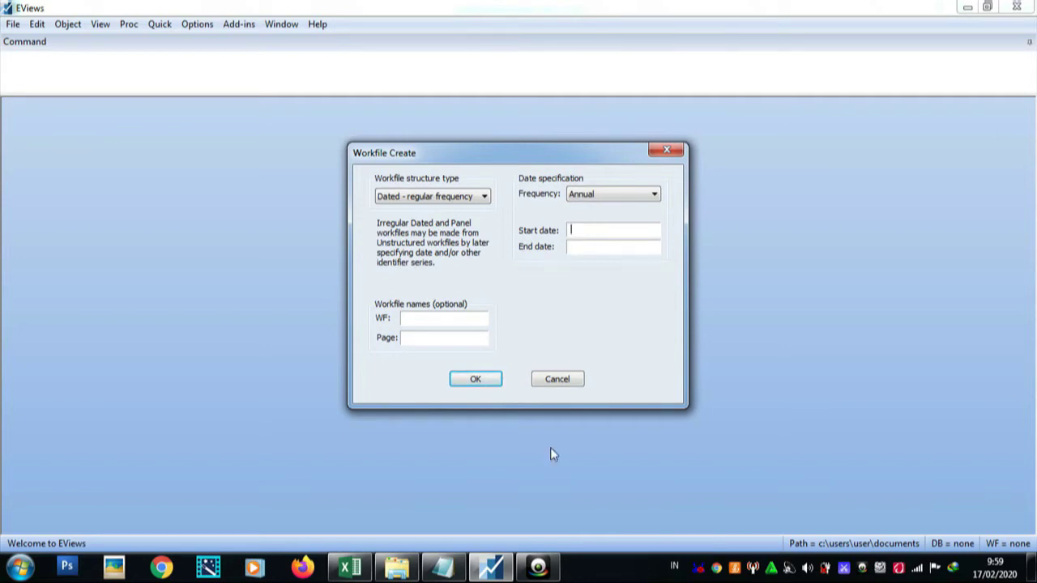
# Check the first year in the Excel table and set the EViews workfile's start date to 1998
pyautogui.click(353, 567)
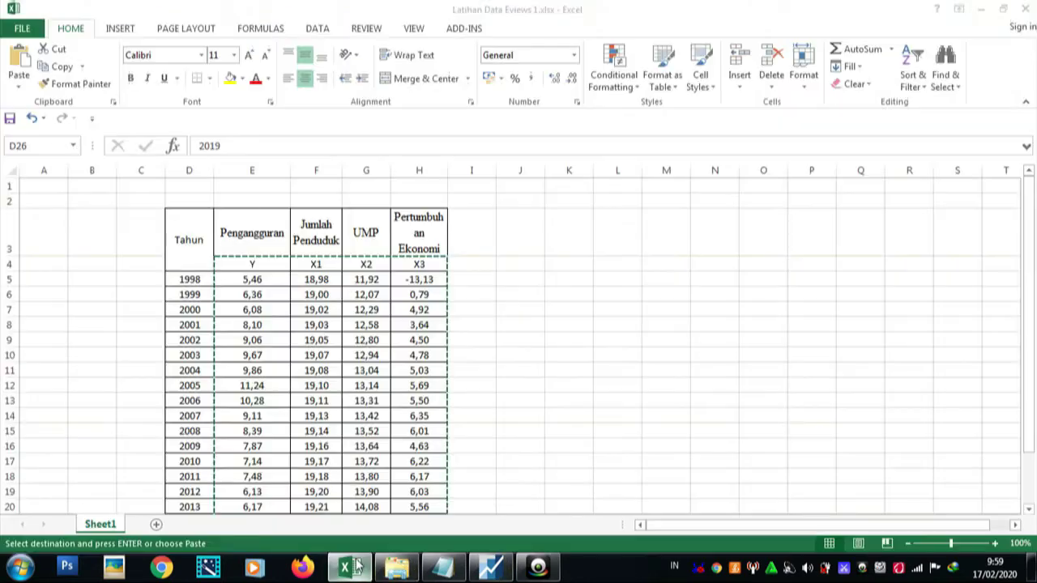
pyautogui.click(197, 281)
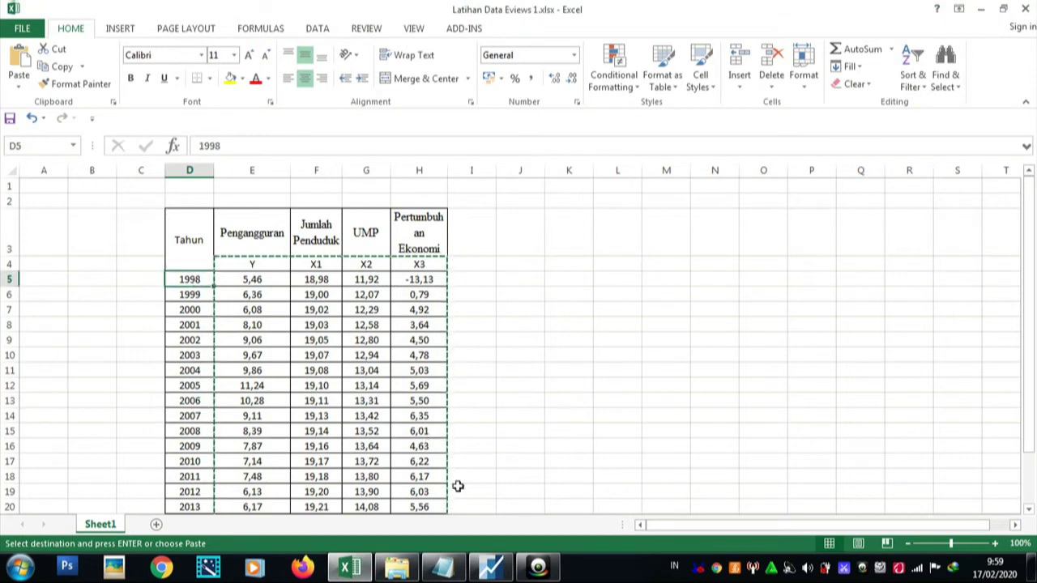
pyautogui.click(496, 569)
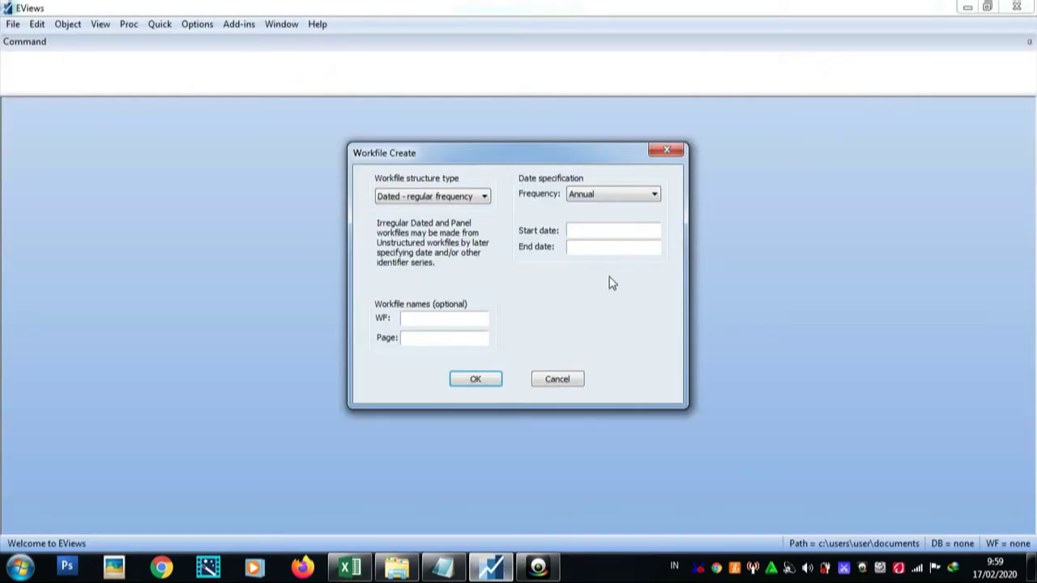
pyautogui.write('1998')
# Check the last year in the Excel table, set the end date to 2019 and create the EViews workfile
pyautogui.click(350, 567)
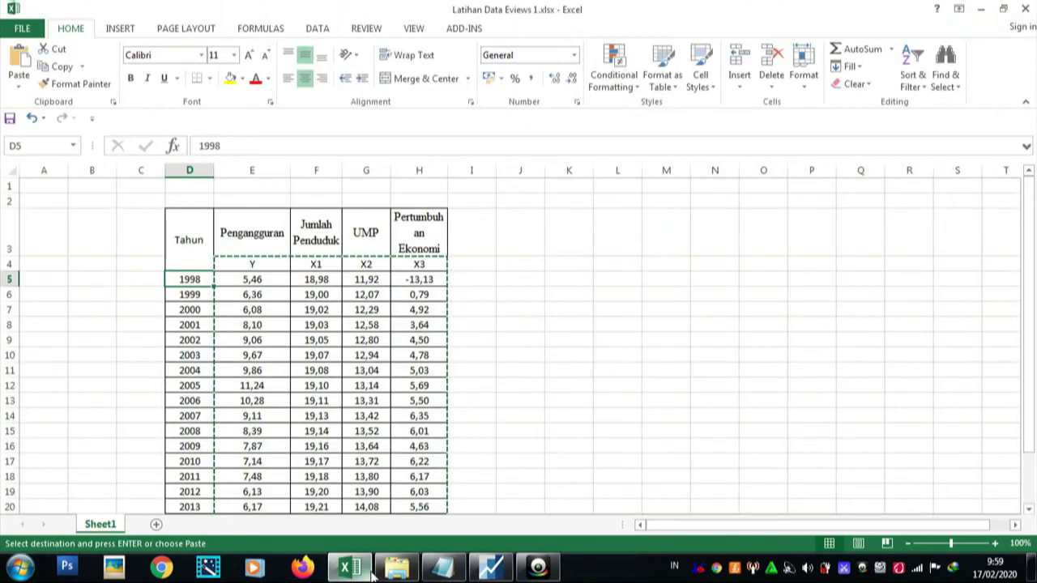
pyautogui.moveTo(1030, 306); pyautogui.dragTo(1030, 355)
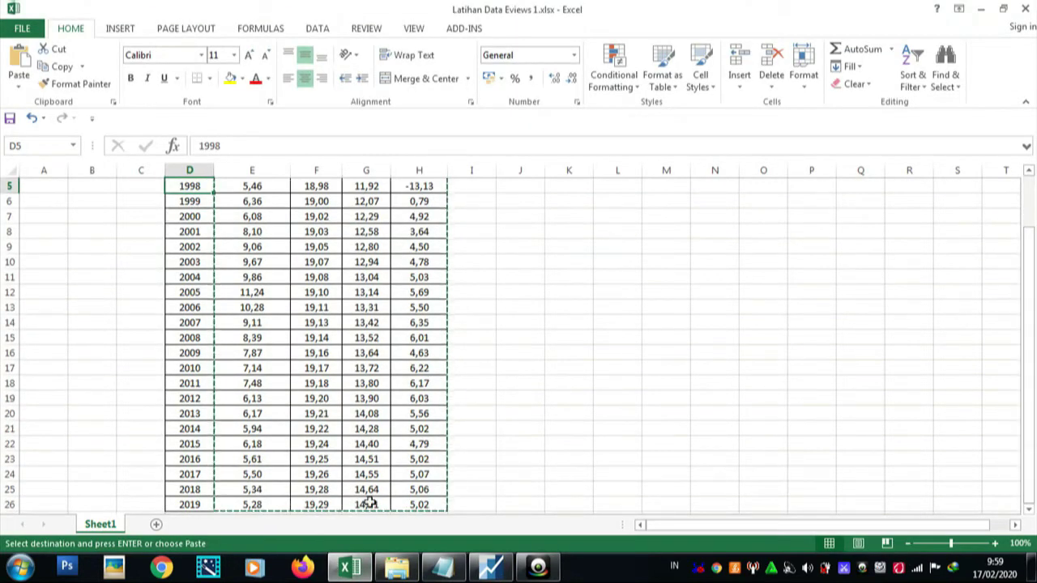
pyautogui.click(198, 504)
pyautogui.click(489, 567)
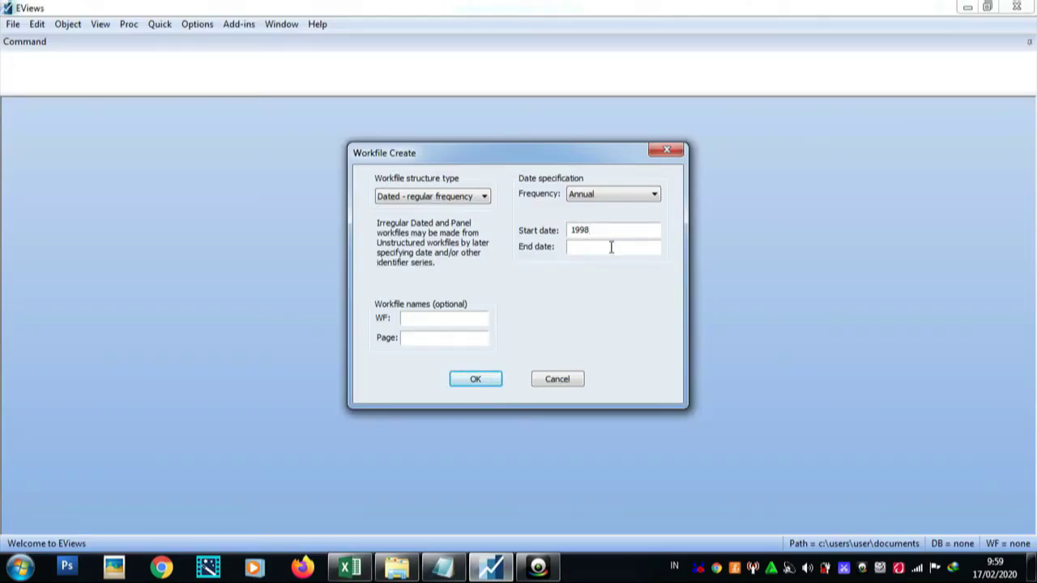
pyautogui.write('2019')
pyautogui.click(484, 378)
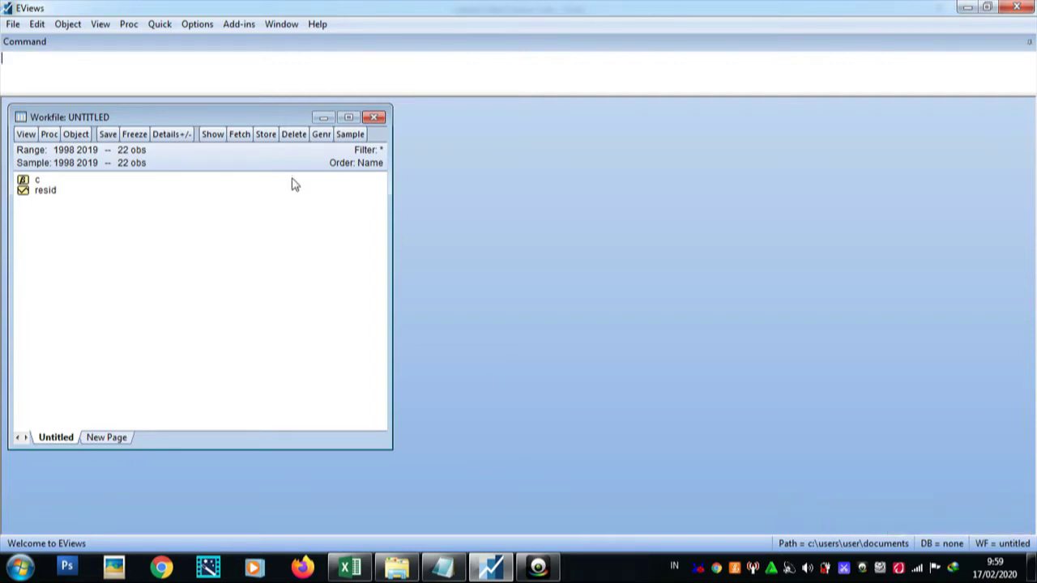
pyautogui.click(159, 24)
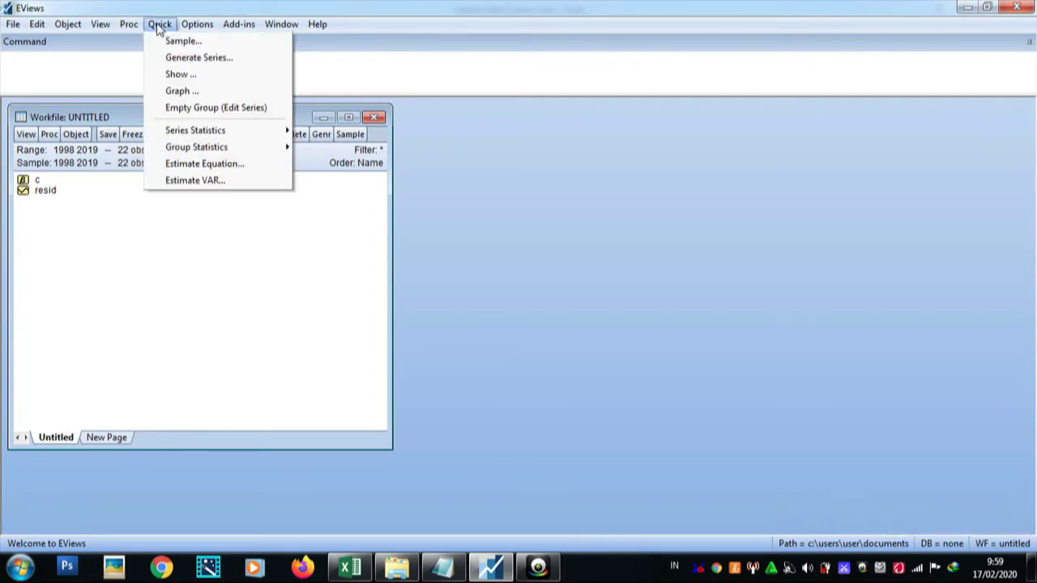
pyautogui.click(76, 135)
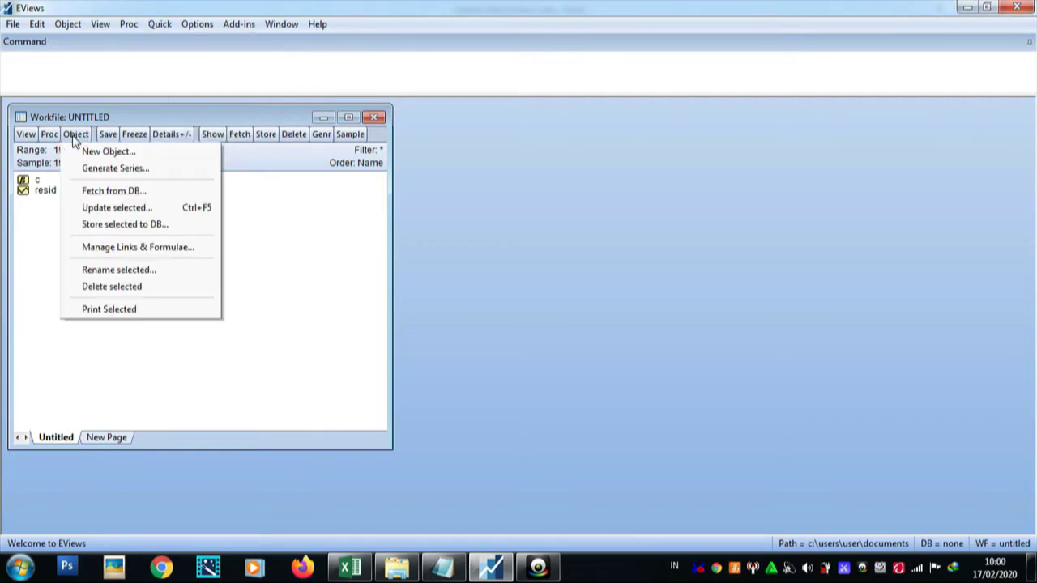
pyautogui.click(104, 155)
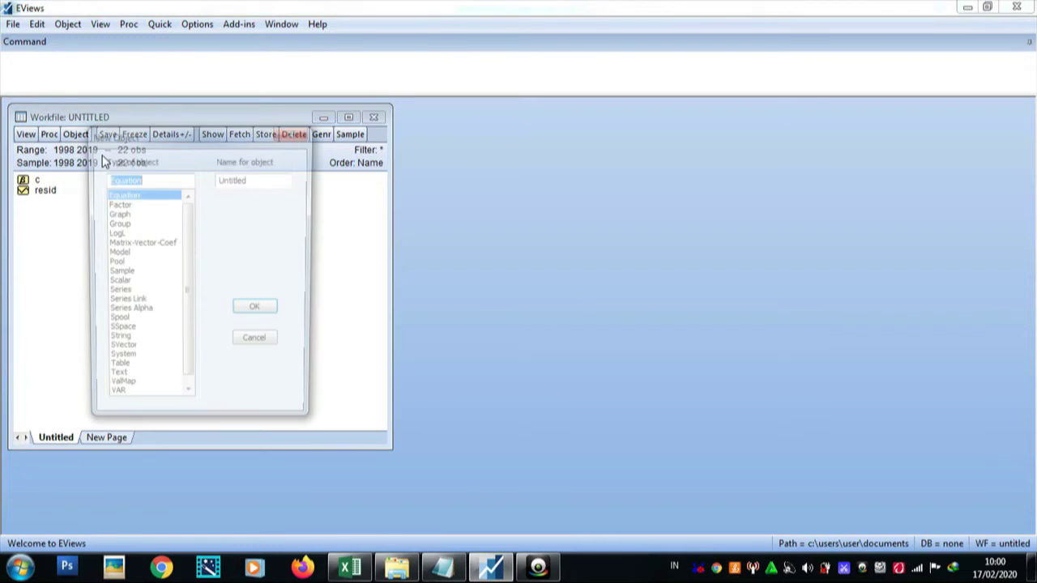
pyautogui.click(116, 293)
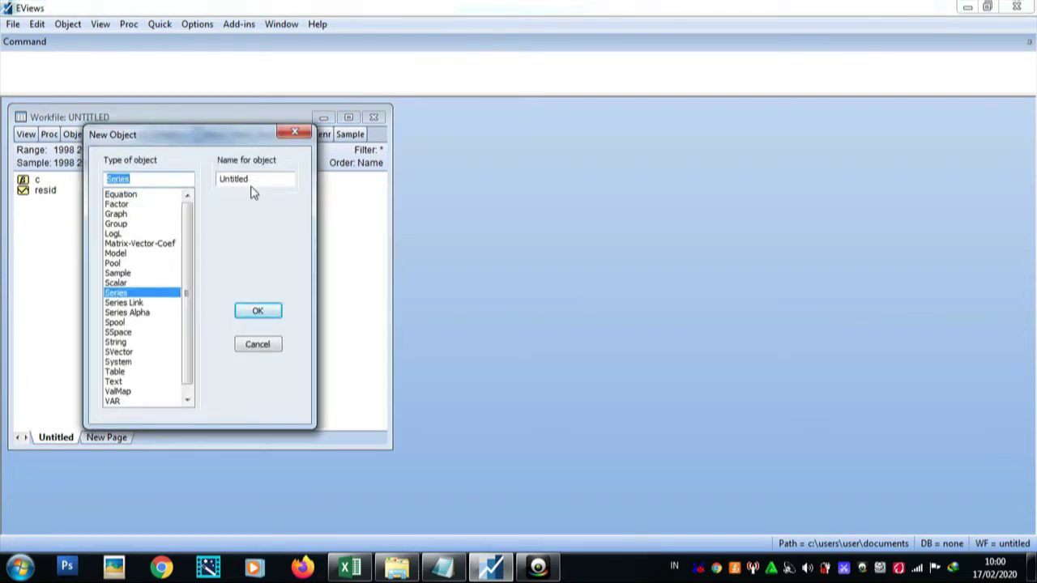
pyautogui.click(257, 351)
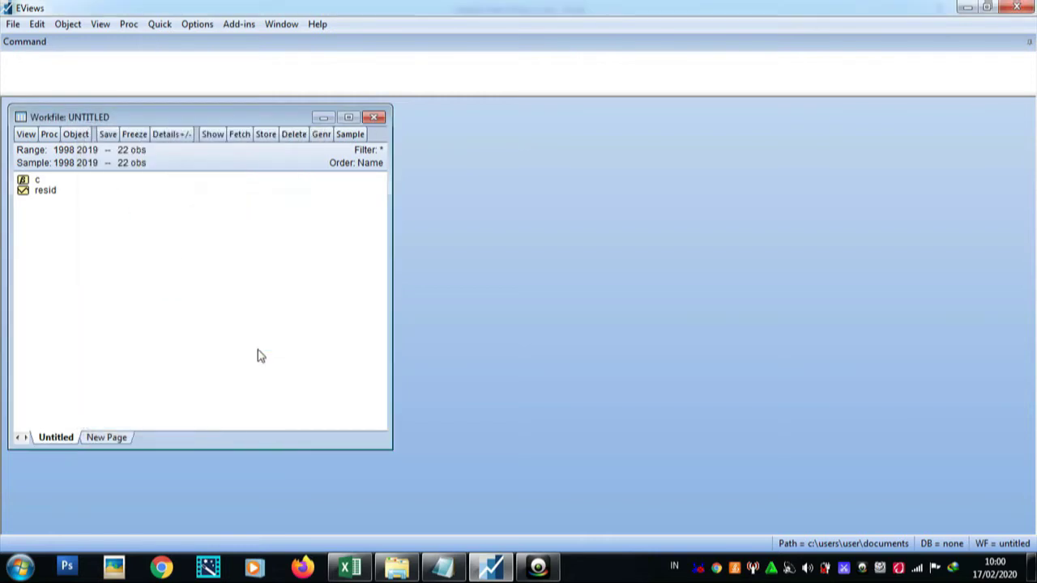
# Open an empty group for editing series and select the name cell above 1998 in its first blank column
pyautogui.click(156, 26)
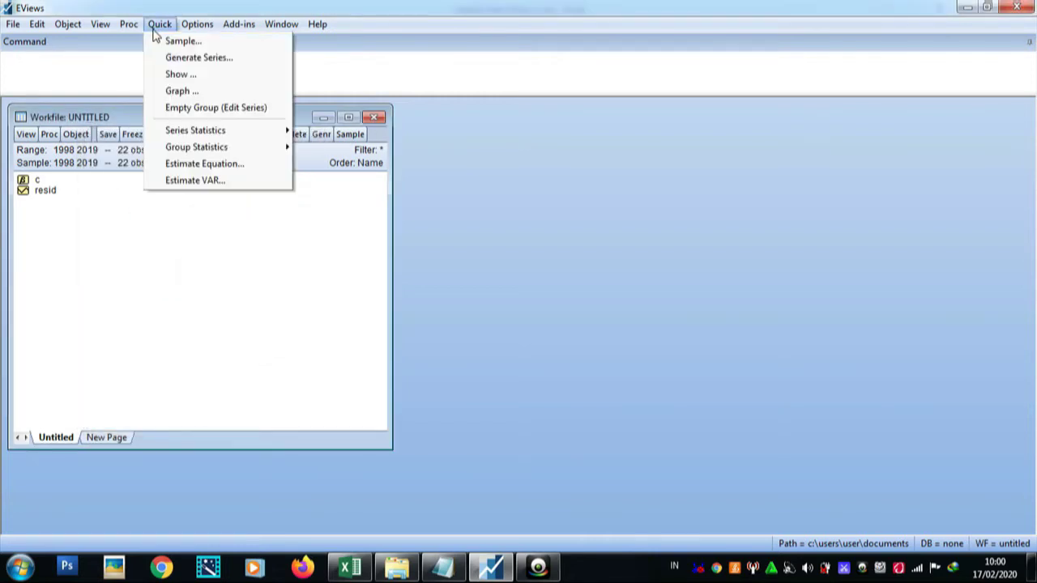
pyautogui.click(185, 107)
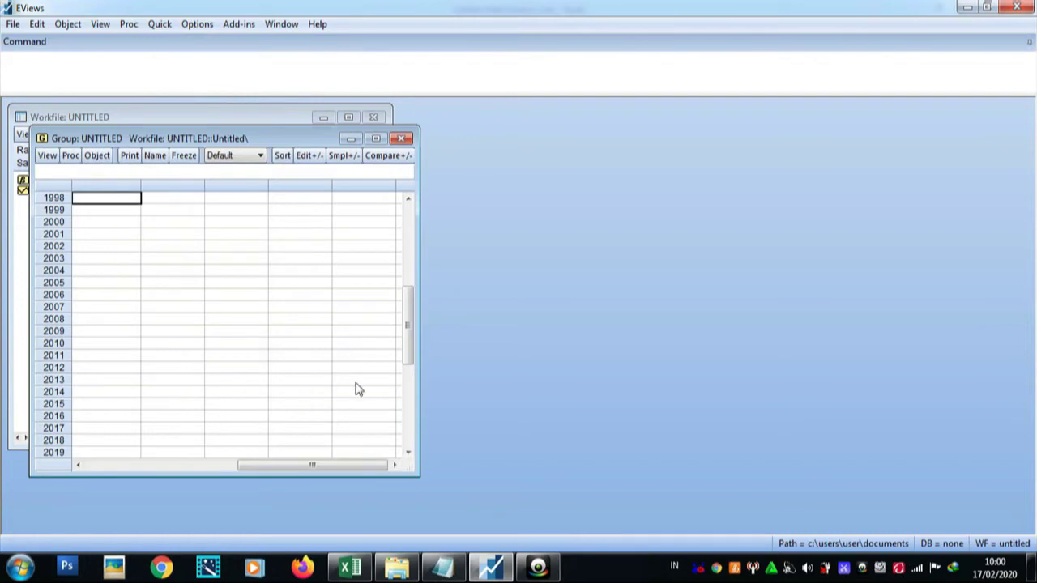
pyautogui.moveTo(336, 466); pyautogui.dragTo(98, 454)
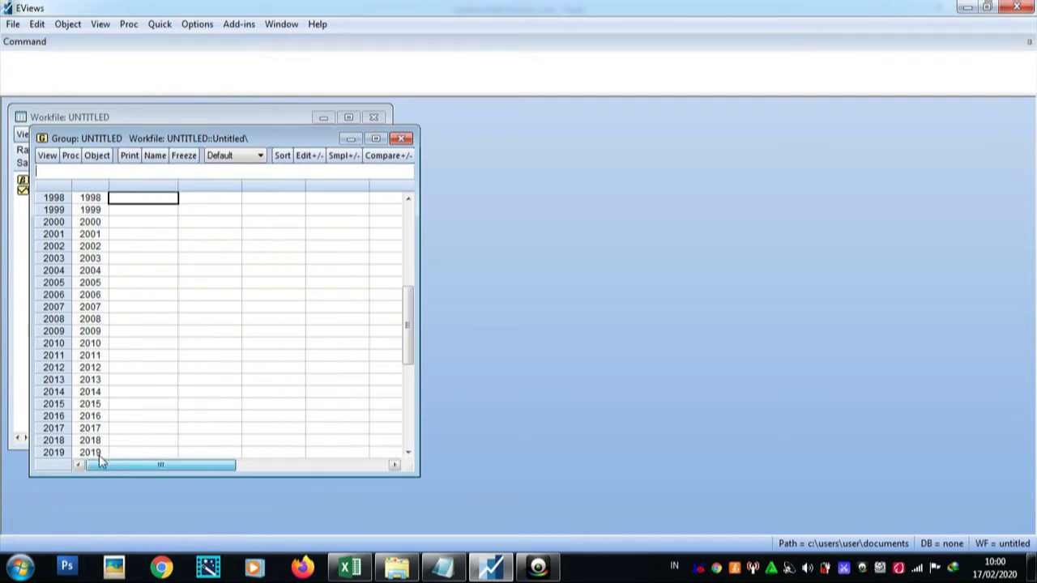
pyautogui.moveTo(408, 330); pyautogui.dragTo(408, 251)
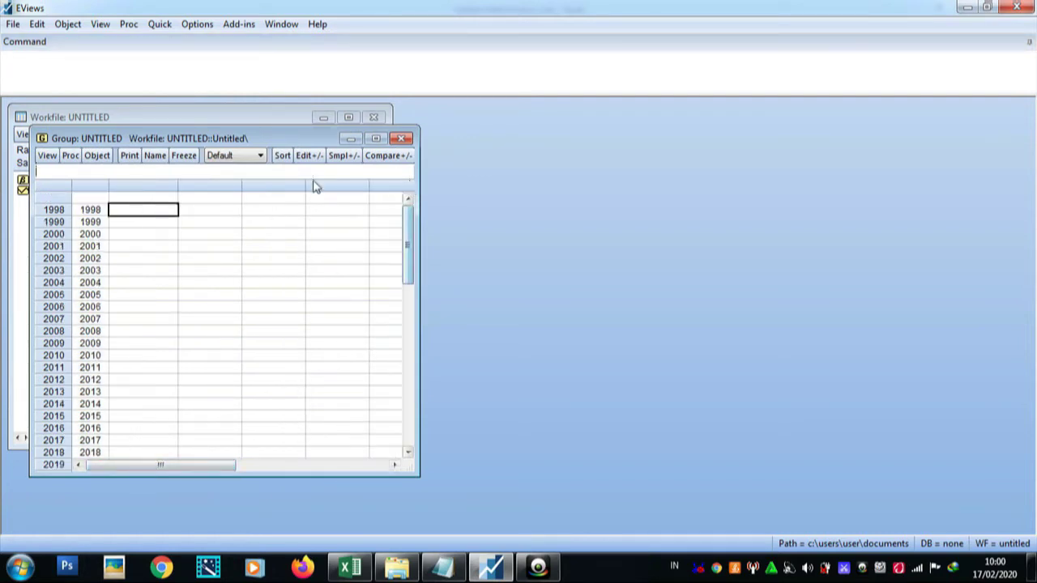
pyautogui.click(159, 198)
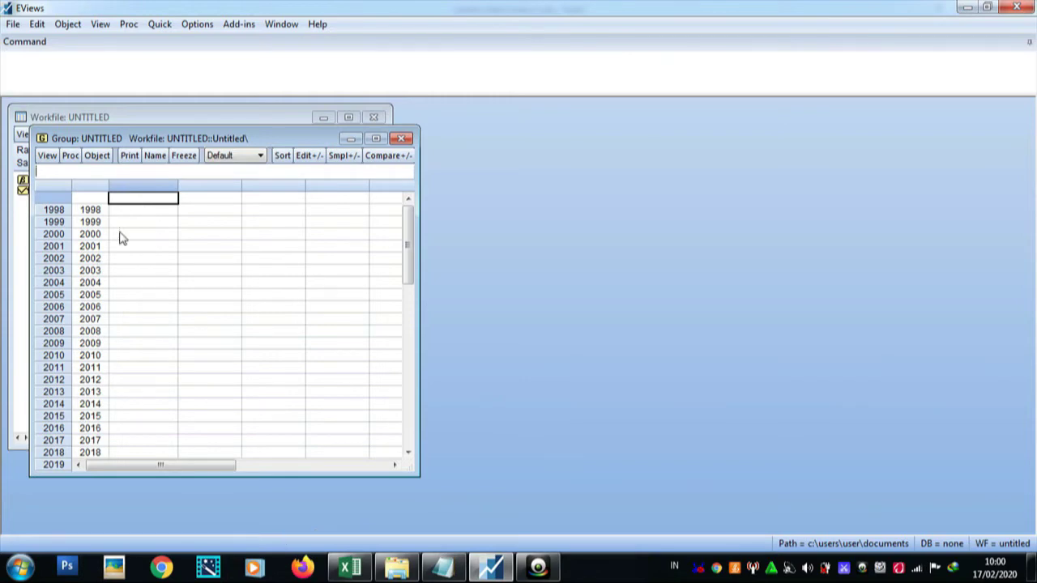
# In Excel, copy the Y, X1, X2 and X3 columns with their labels, cells E4 to H26
pyautogui.click(350, 567)
pyautogui.moveTo(1027, 344); pyautogui.dragTo(1026, 191)
pyautogui.moveTo(241, 265); pyautogui.dragTo(417, 491)
pyautogui.rightClick(418, 493)
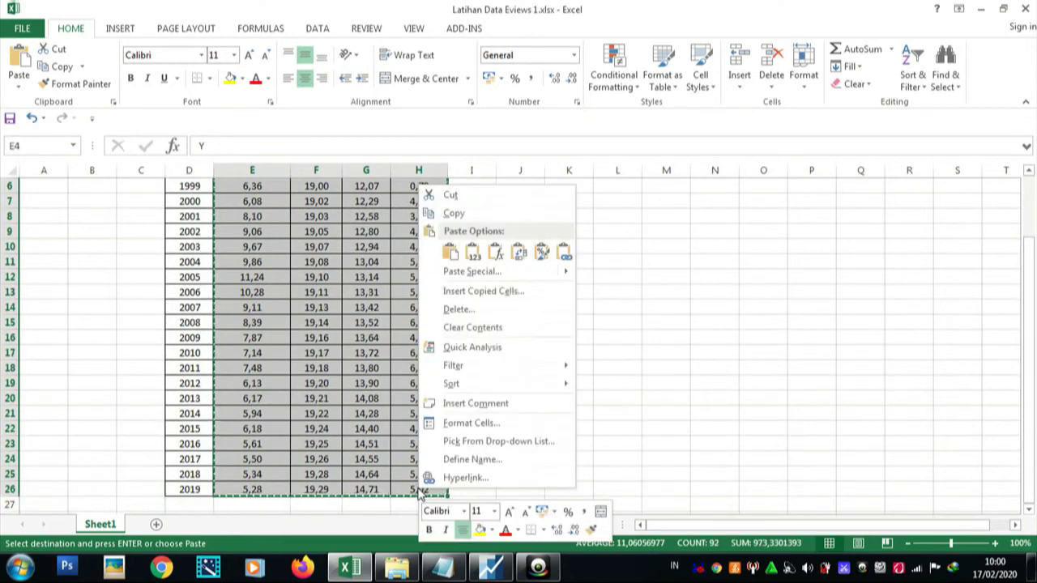
pyautogui.click(453, 213)
pyautogui.scroll(2, 486, 340)
# Paste the copied data into the empty EViews group, then close the group and confirm deleting it as untitled
pyautogui.click(494, 567)
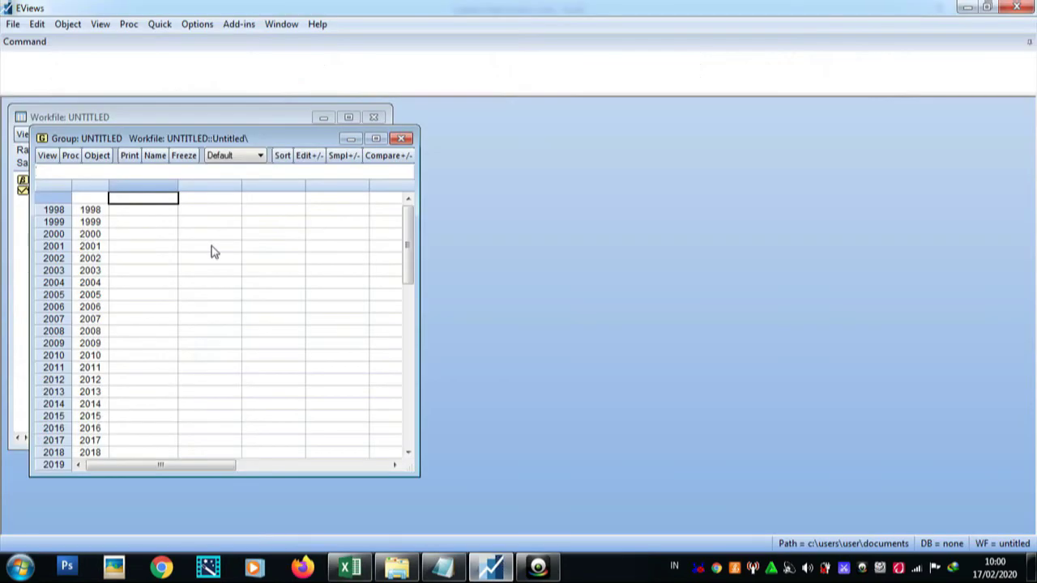
pyautogui.hotkey('ctrl', 'v')
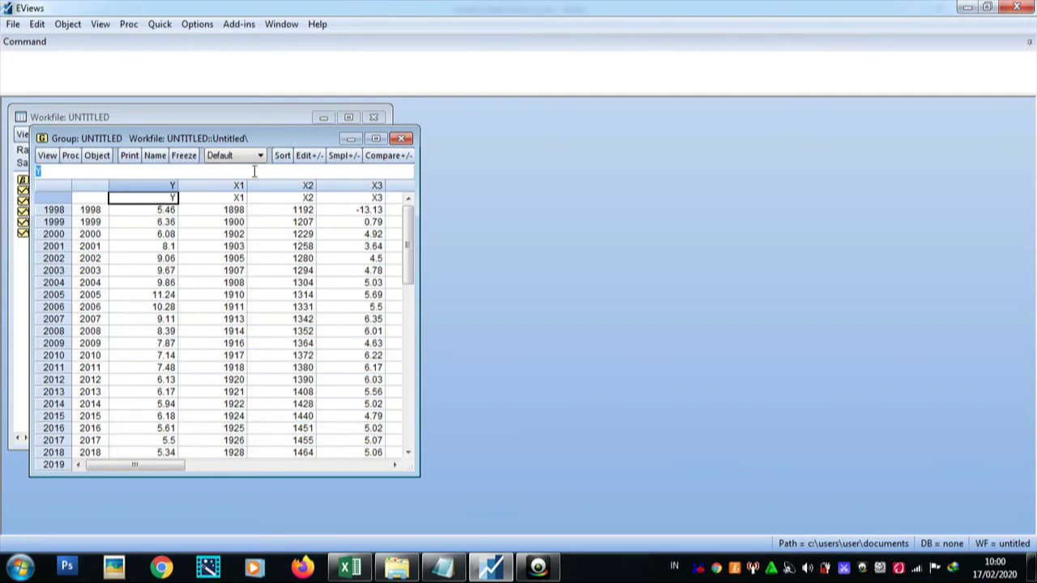
pyautogui.click(403, 140)
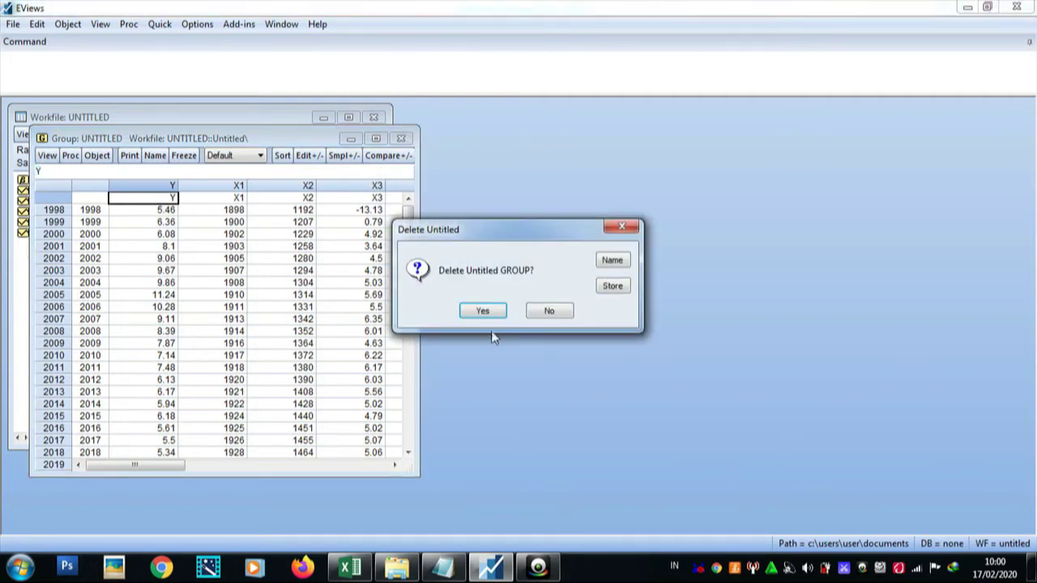
pyautogui.click(485, 309)
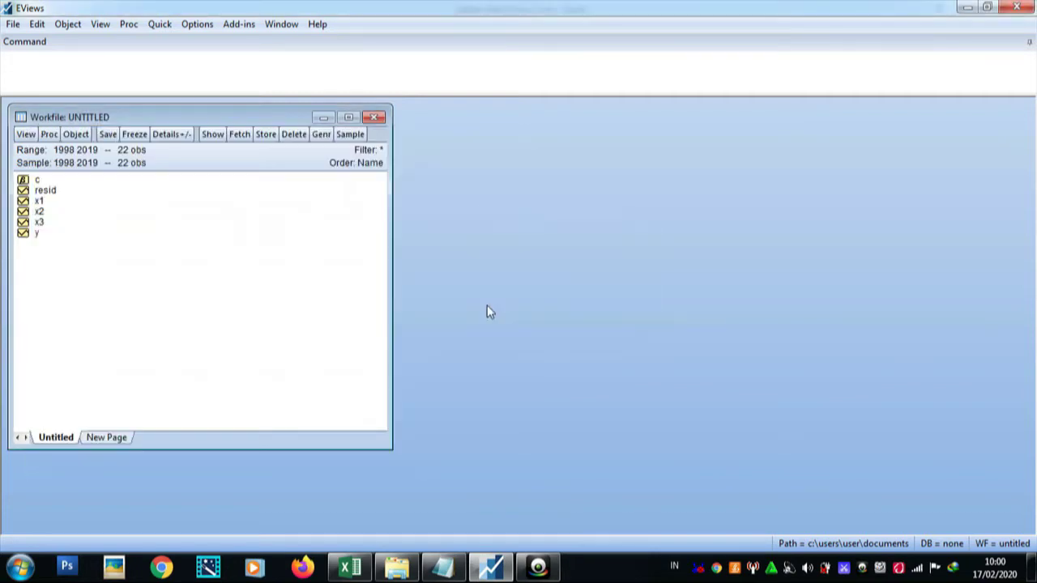
# Select the series Y, X1, X2 and X3, with Y first, and open them together as a group
pyautogui.keyDown('ctrl'); pyautogui.click(39, 202); pyautogui.keyUp('ctrl')
pyautogui.keyDown('ctrl'); pyautogui.click(44, 214); pyautogui.keyUp('ctrl')
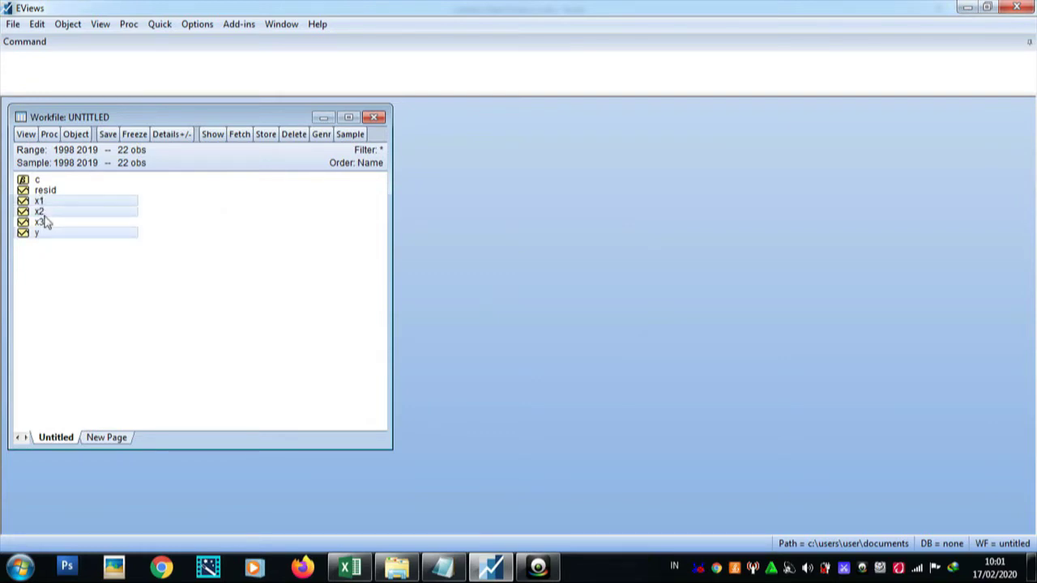
pyautogui.keyDown('ctrl'); pyautogui.click(50, 224); pyautogui.keyUp('ctrl')
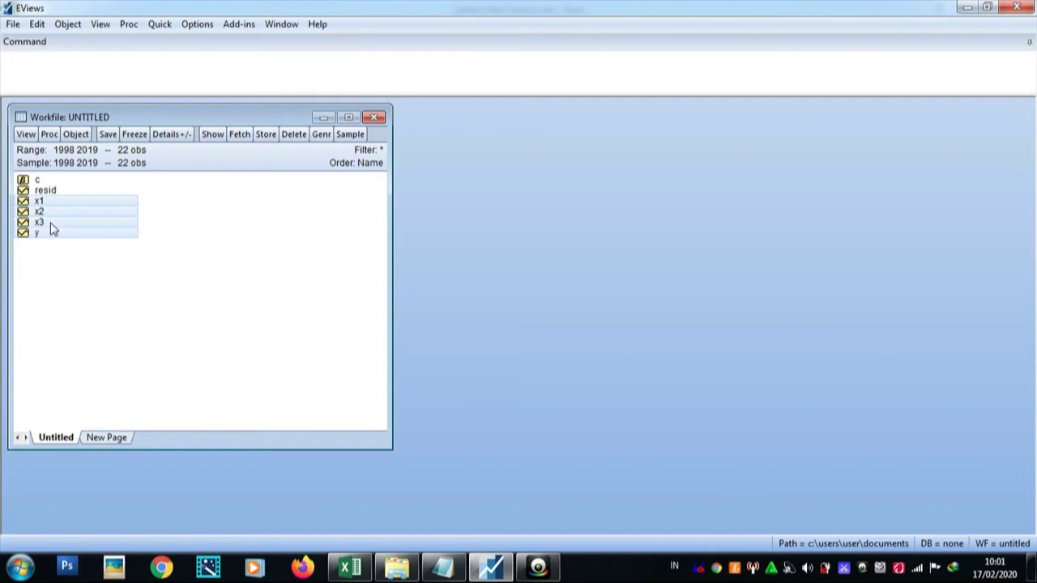
pyautogui.rightClick(51, 229)
pyautogui.moveTo(148, 234)
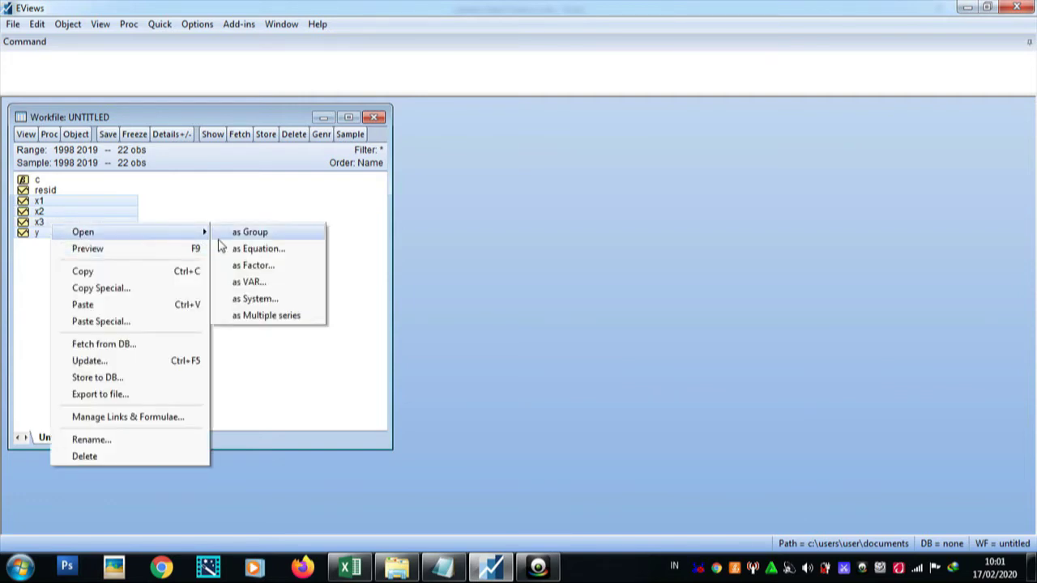
pyautogui.click(249, 234)
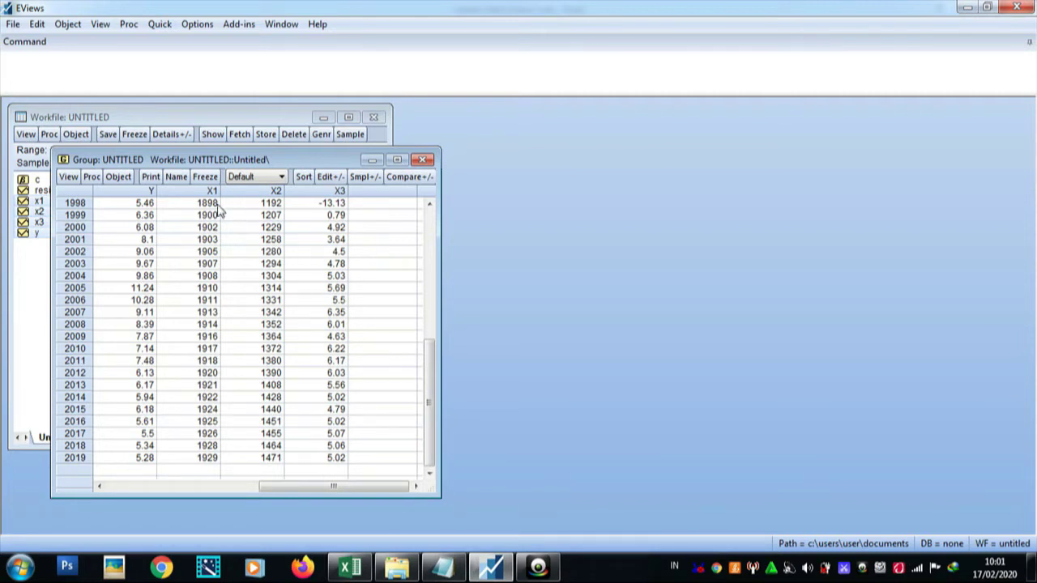
# Make an equation from the group, specify it as y c x1 x2 x3 and estimate it by least squares for 1998–2019
pyautogui.click(91, 177)
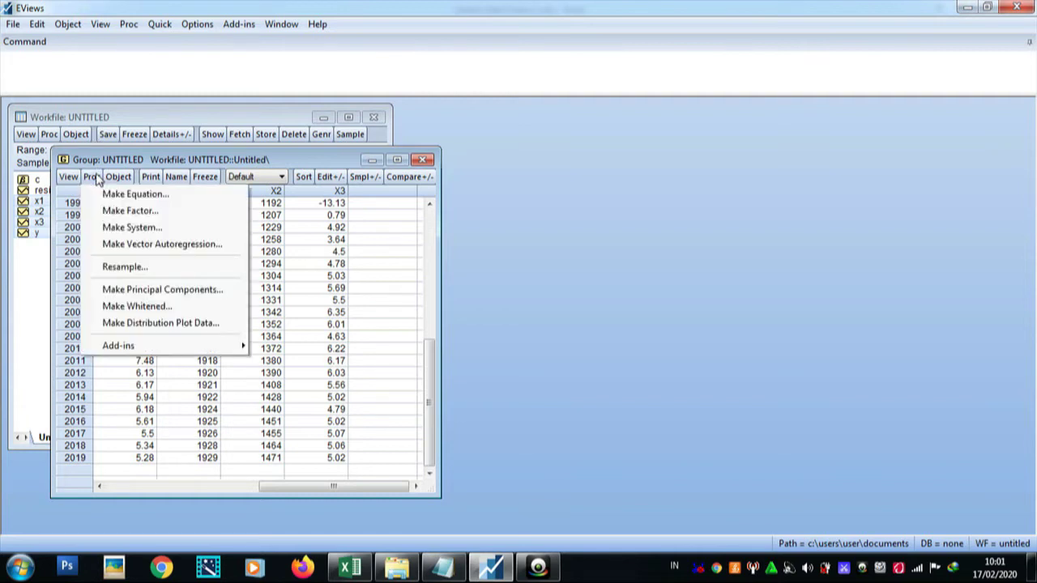
pyautogui.click(103, 194)
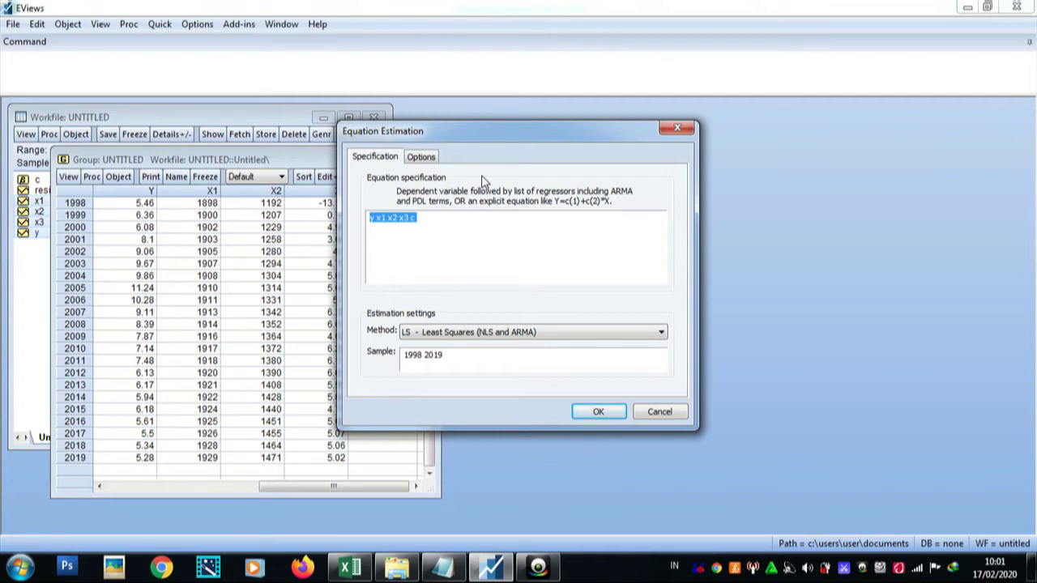
pyautogui.click(430, 239)
pyautogui.press('BackSpace')
pyautogui.click(377, 223)
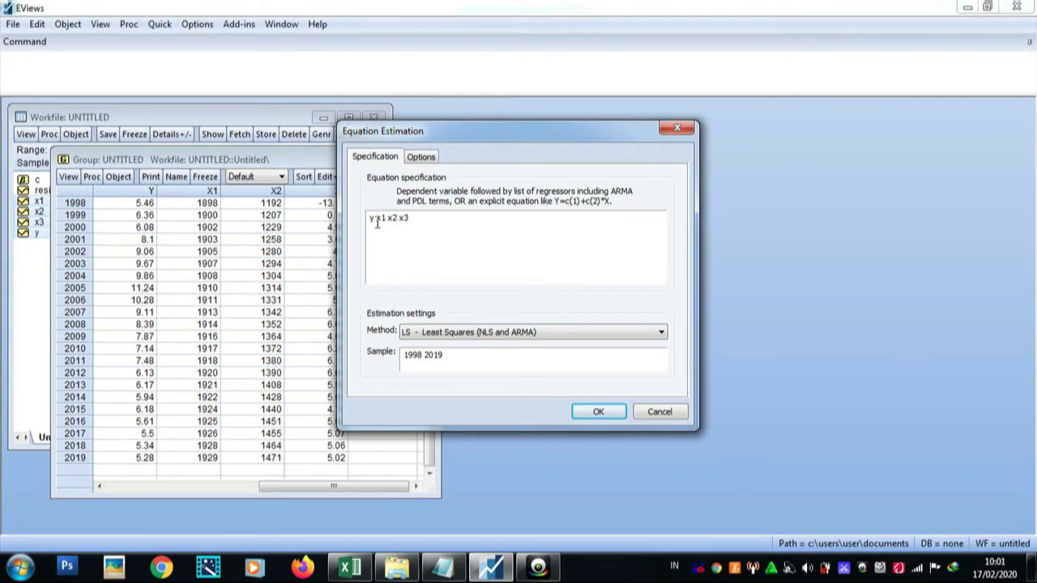
pyautogui.write('c')
pyautogui.click(580, 413)
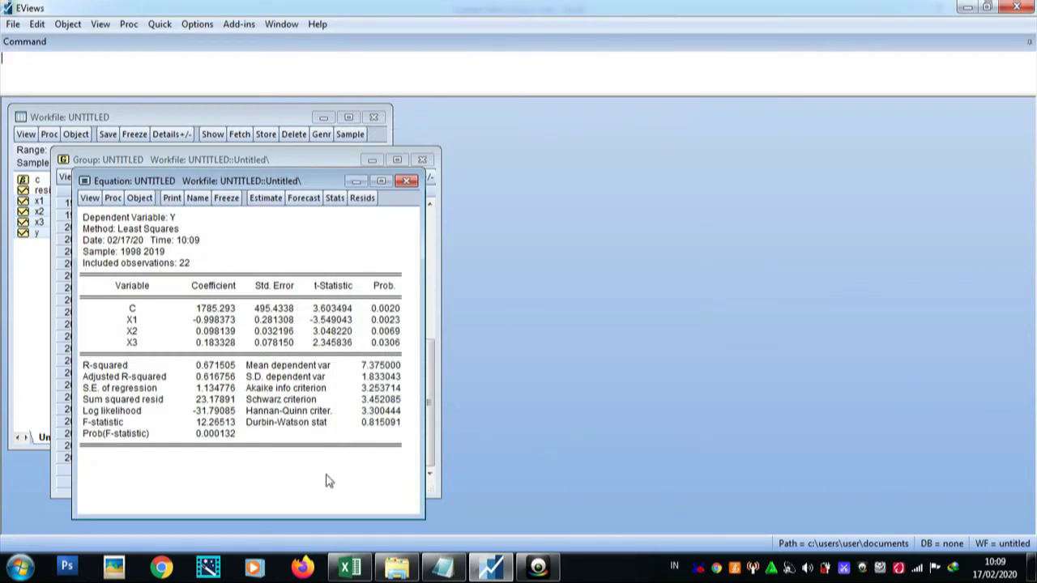
# Switch to Notepad and delete all the existing text in the untitled note
pyautogui.click(443, 567)
pyautogui.click(682, 254)
pyautogui.hotkey('ctrl', 'a')
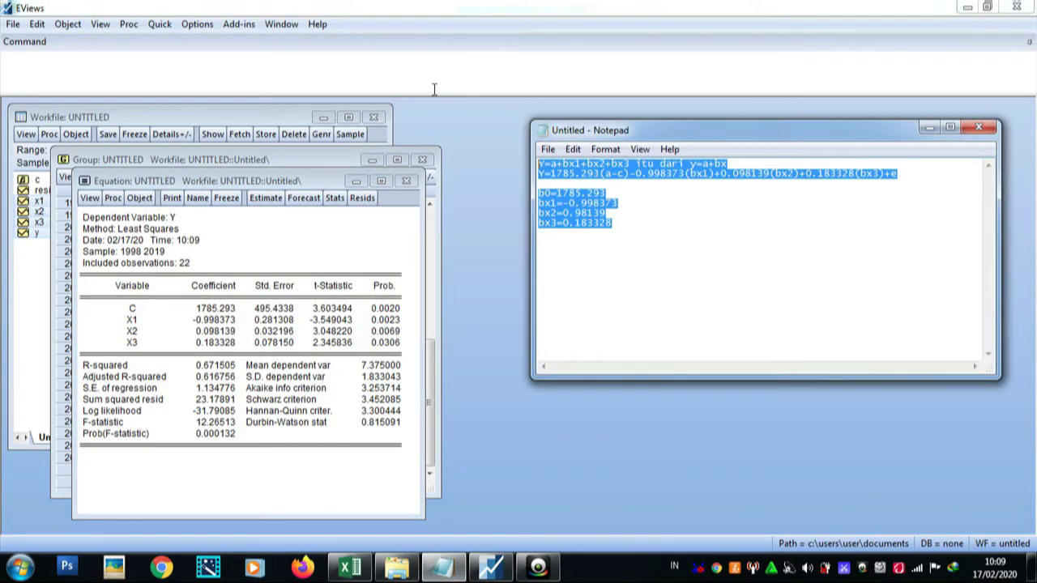
pyautogui.press('Delete')
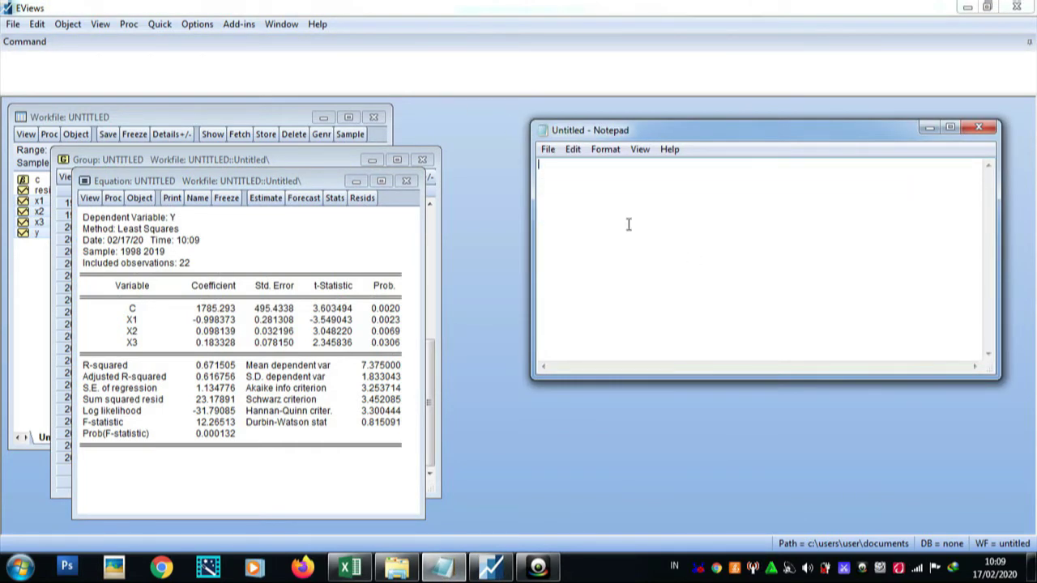
# Write the heading "Persamaan Ekonomi adalah :" on the first line of the note
pyautogui.press('capslock')
pyautogui.write('P')
pyautogui.press('capslock')
pyautogui.write('er')
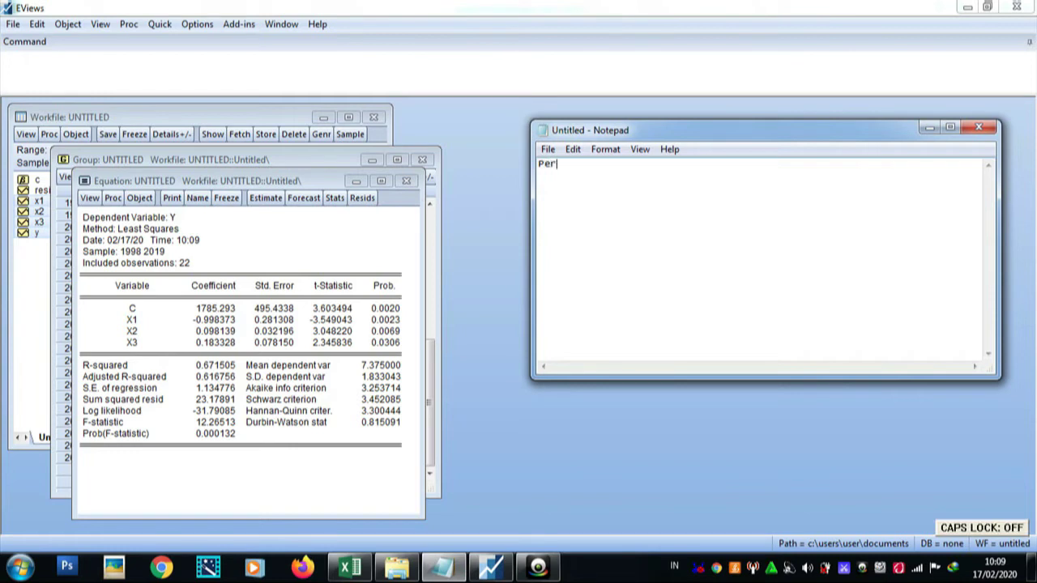
pyautogui.write('saam')
pyautogui.press('BackSpace')
pyautogui.press('BackSpace')
pyautogui.press('BackSpace')
pyautogui.write('maa')
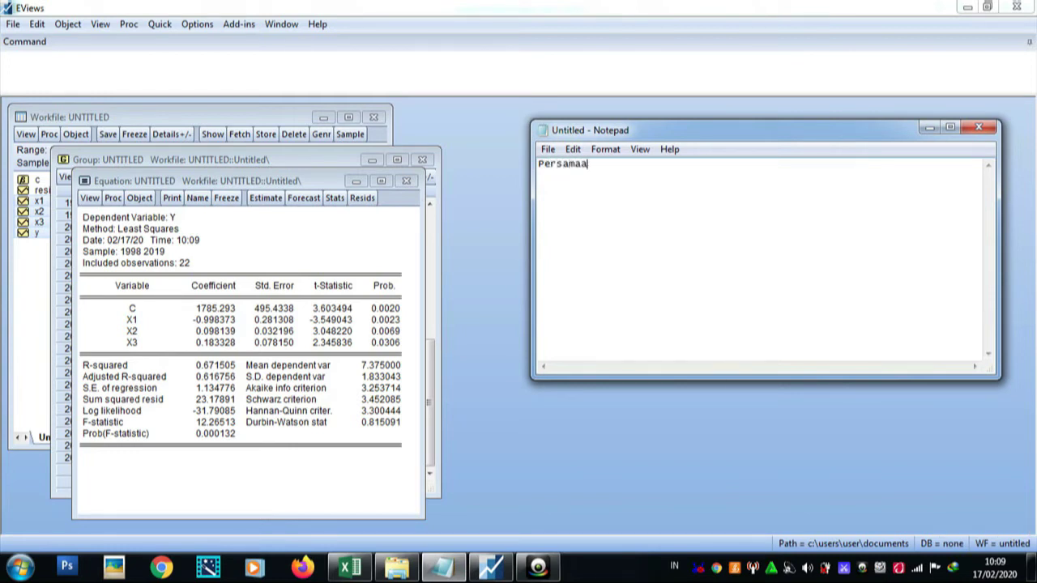
pyautogui.write('n')
pyautogui.press('capslock')
pyautogui.write('E')
pyautogui.press('capslock')
pyautogui.write('konomi adaa')
pyautogui.press('BackSpace')
pyautogui.write('lah :')
pyautogui.press('Return')
# Below the heading, write the general equations Y=a+bx+e and Y=a+bx1+bx2+bx3+e on separate lines
pyautogui.press('capslock')
pyautogui.write('Y=')
pyautogui.press('capslock')
pyautogui.write('a+bx')
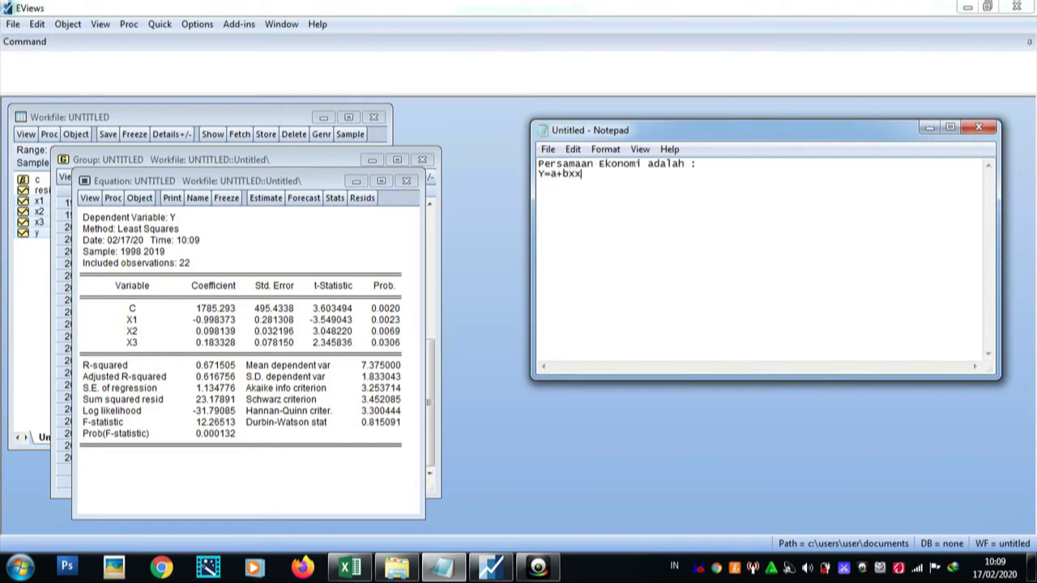
pyautogui.write('+e')
pyautogui.press('capslock')
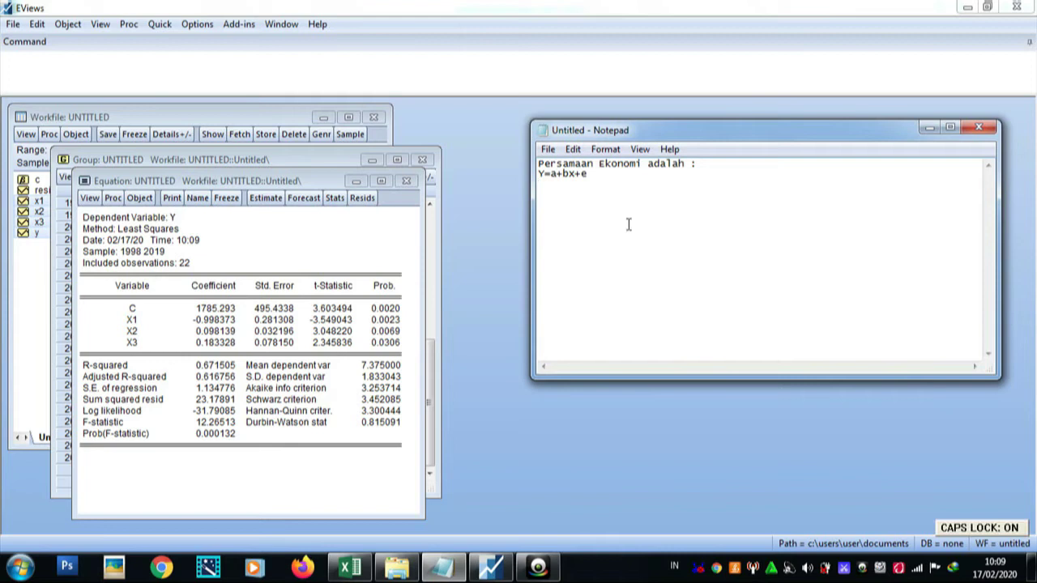
pyautogui.write('Y=')
pyautogui.press('capslock')
pyautogui.write('a+bx1+')
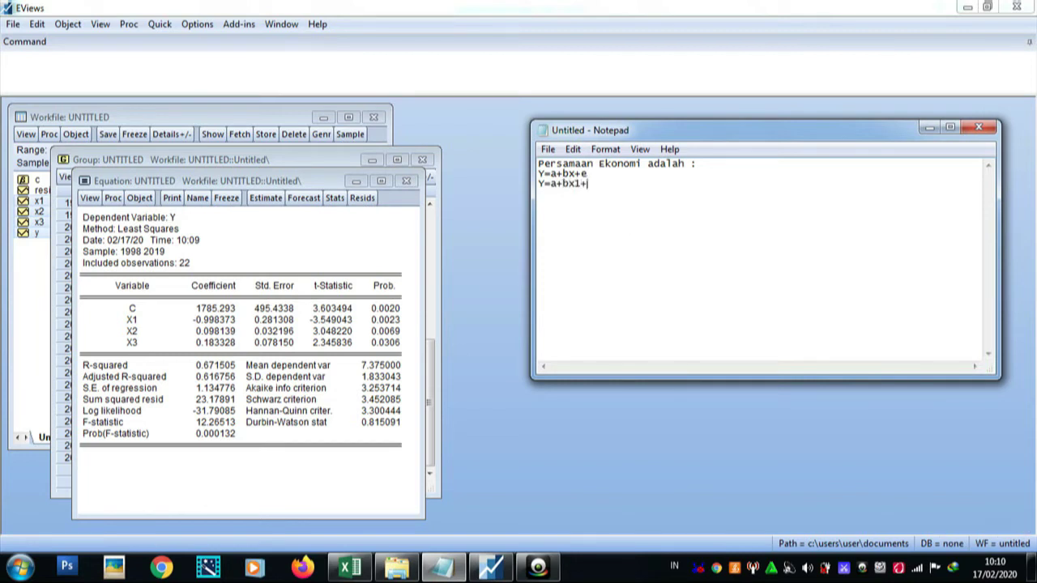
pyautogui.write('bx2+bx3+e')
# Write the equation with the estimated coefficients on a new line: Y=1785.293(a)-0.998373+0.098139+0.183328+e
pyautogui.press('capslock')
pyautogui.press('Return')
pyautogui.write('Y')
pyautogui.press('capslock')
pyautogui.write('=')
pyautogui.write('1785.293(a)')
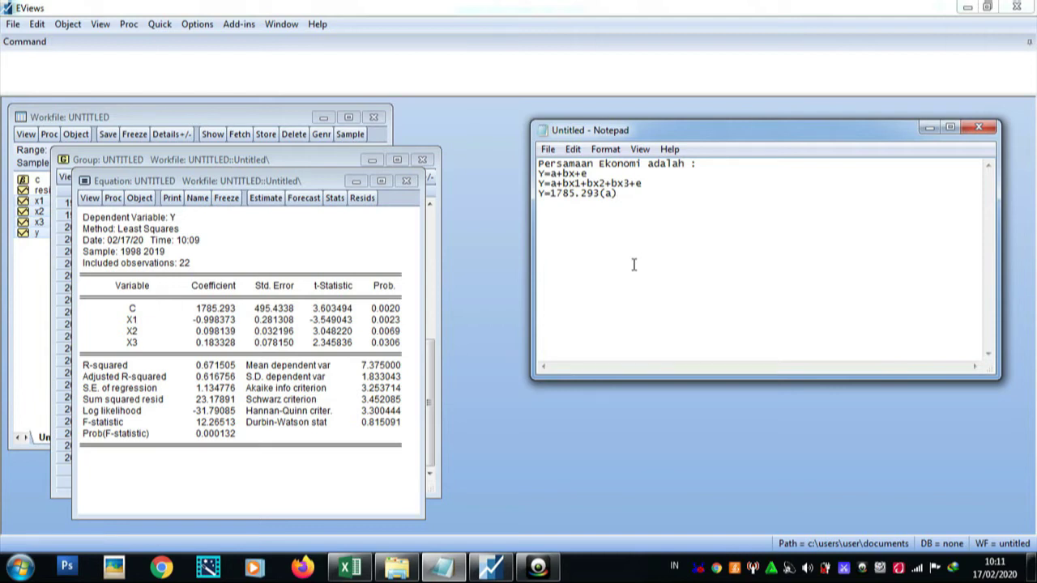
pyautogui.write('-0.998373+')
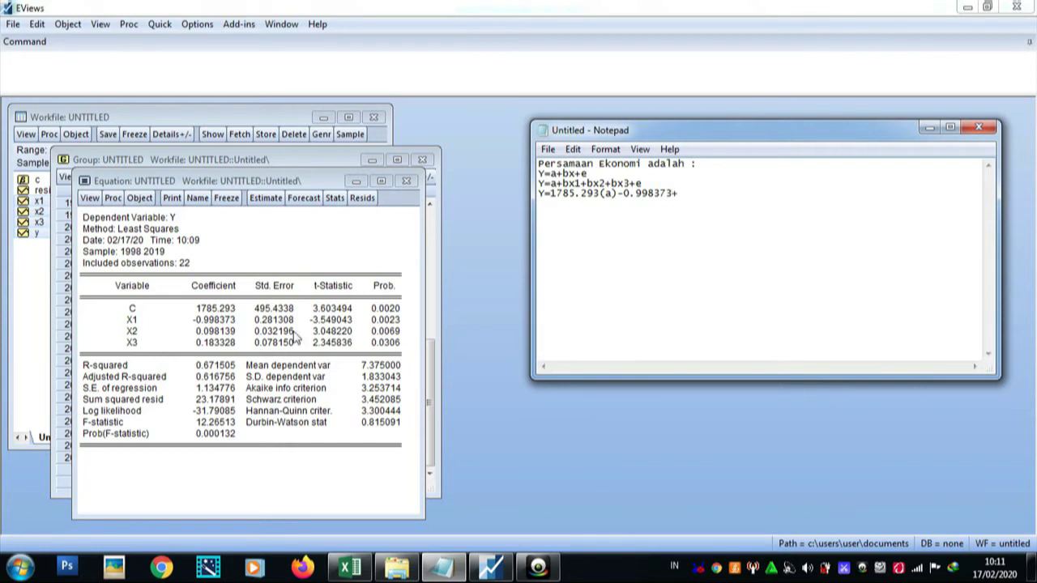
pyautogui.click(217, 332)
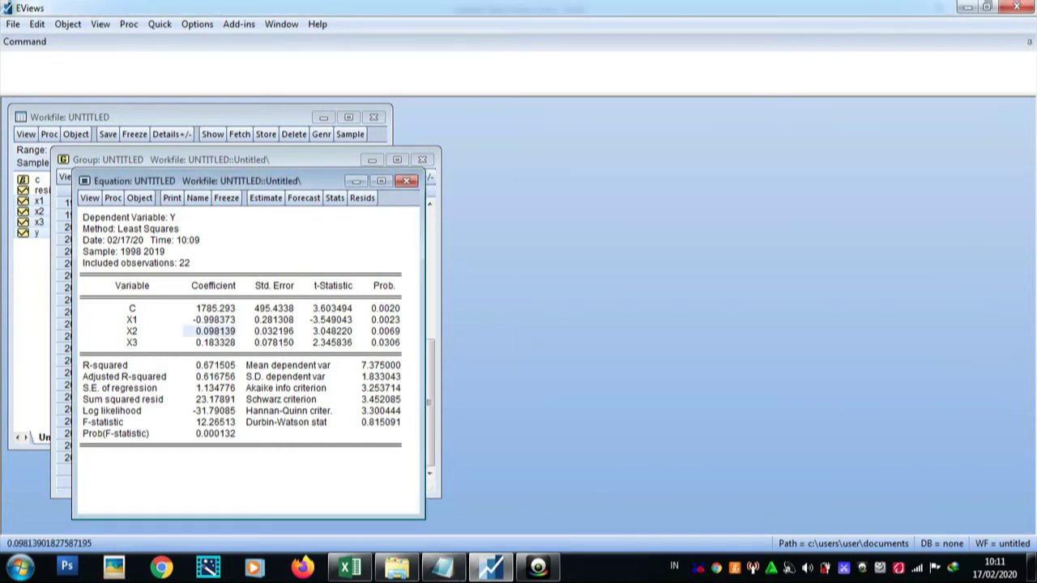
pyautogui.click(446, 567)
pyautogui.write('0.998373+0.')
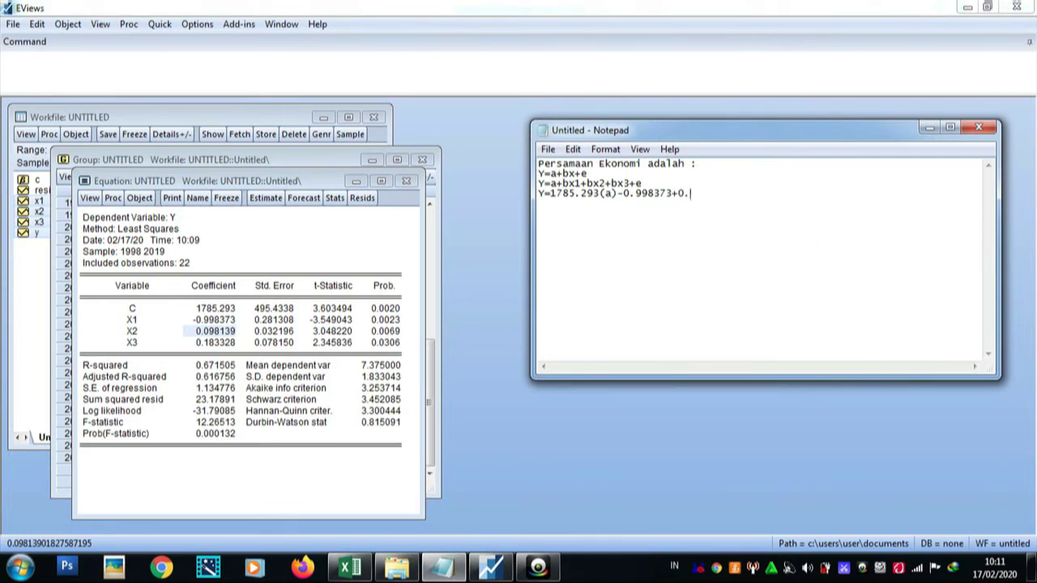
pyautogui.write('098139')
pyautogui.write('+0.183328+e')
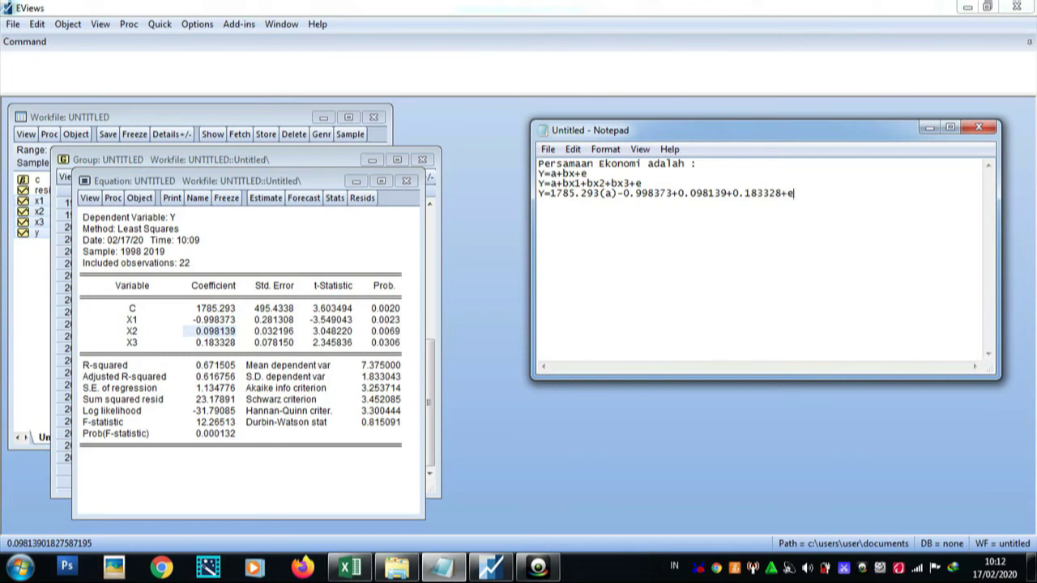
# After a blank line, list the coefficients b0=1785.293, bx1=-0.998373, bx2=0.098139 and bx3=0.183328 on separate lines
pyautogui.press('Return')
pyautogui.write('b0=1785.293')
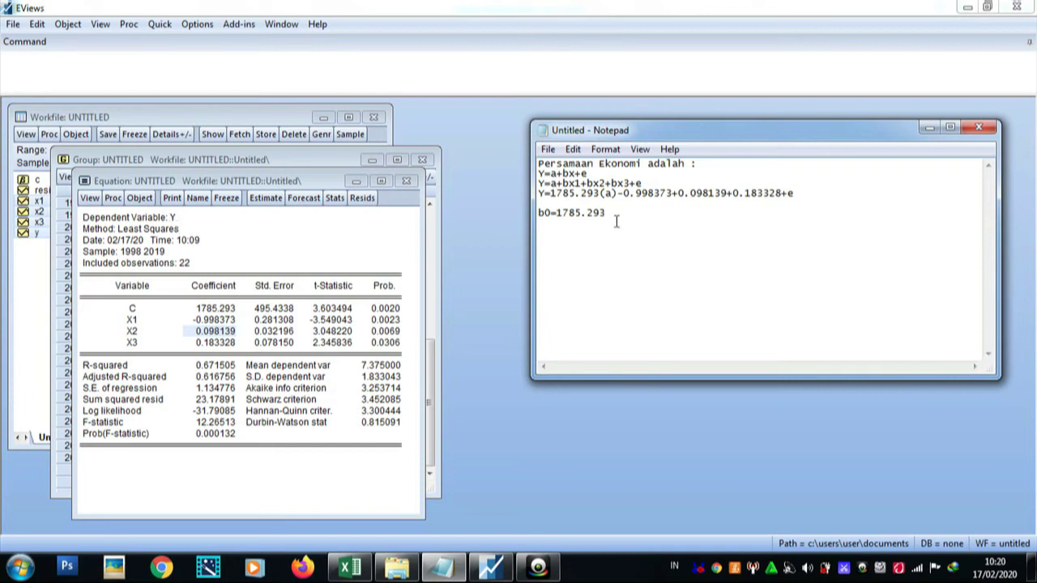
pyautogui.press('Return')
pyautogui.write('bx1=-0.998373')
pyautogui.press('Return')
pyautogui.write('bx2=')
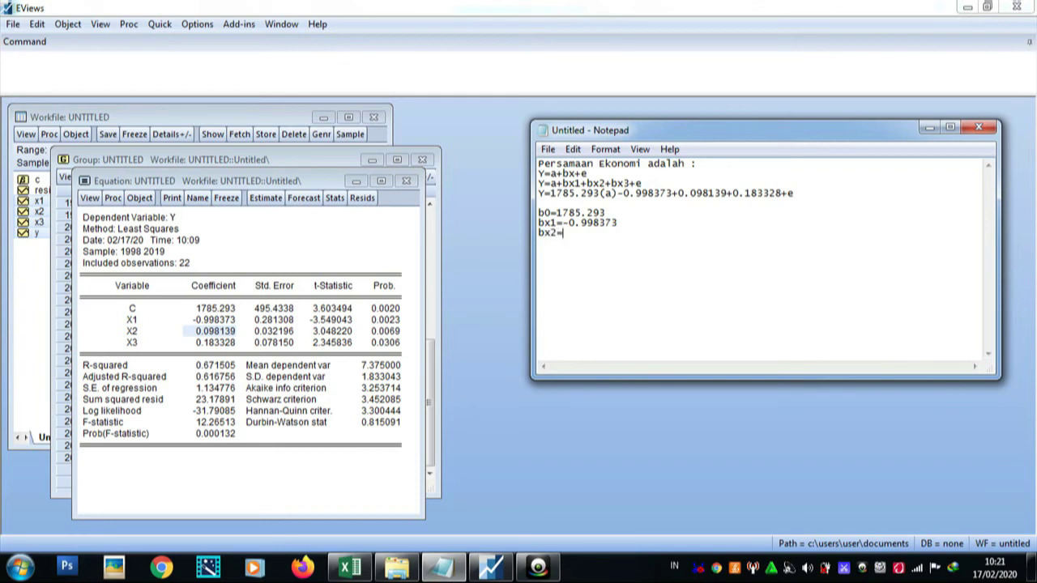
pyautogui.write('0.098139')
pyautogui.press('Return')
pyautogui.write('bx3=0.1')
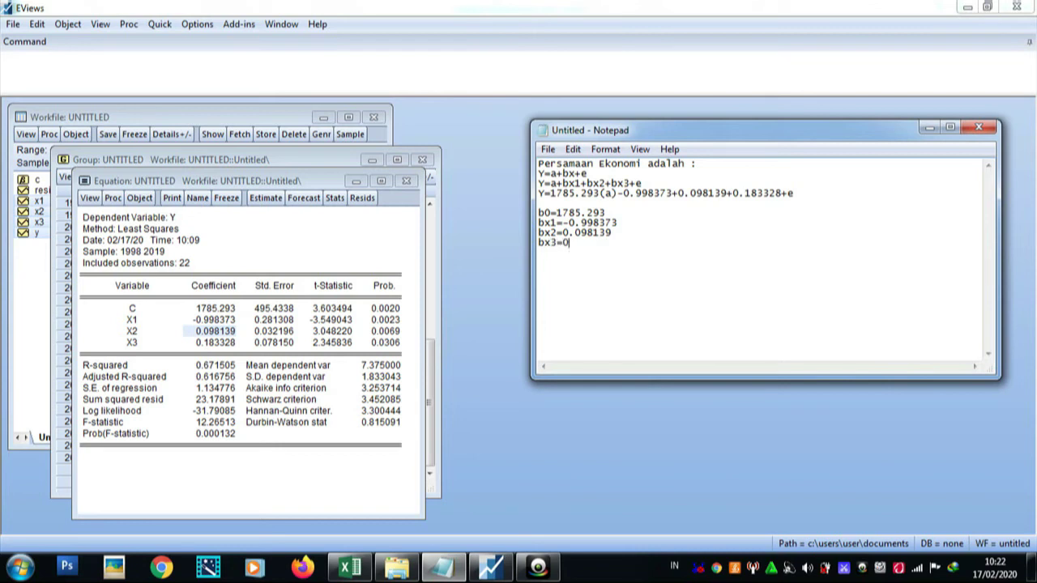
pyautogui.write('83328')
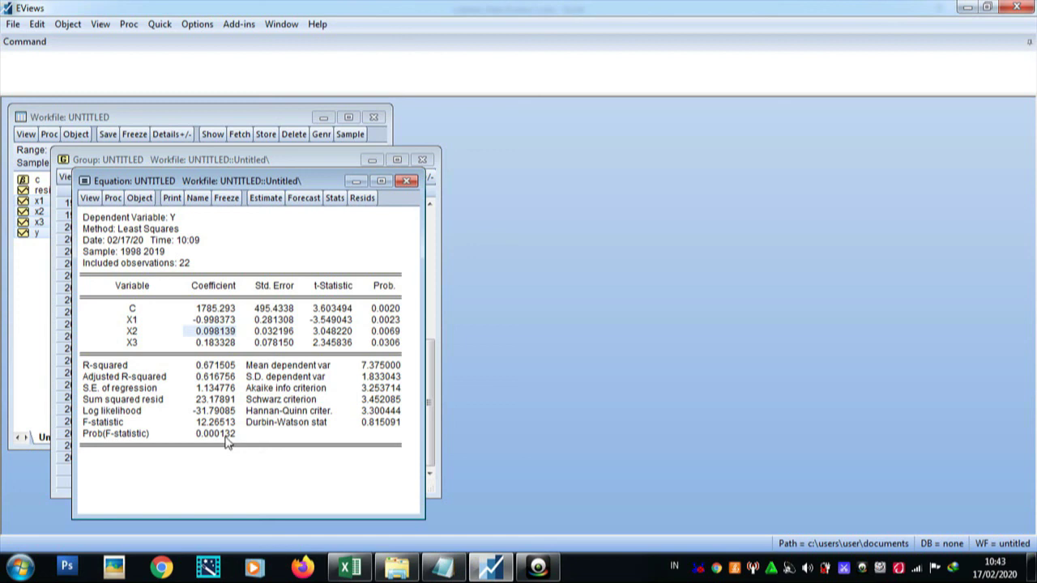
# Select the Prob(F-statistic) value in the EViews regression output to examine the model's joint significance
pyautogui.click(225, 436)
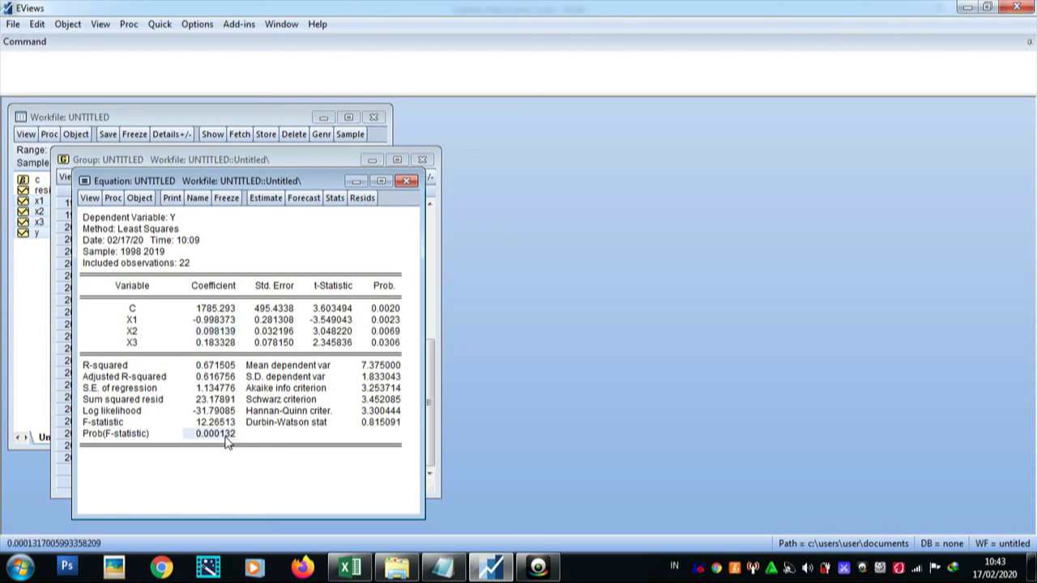